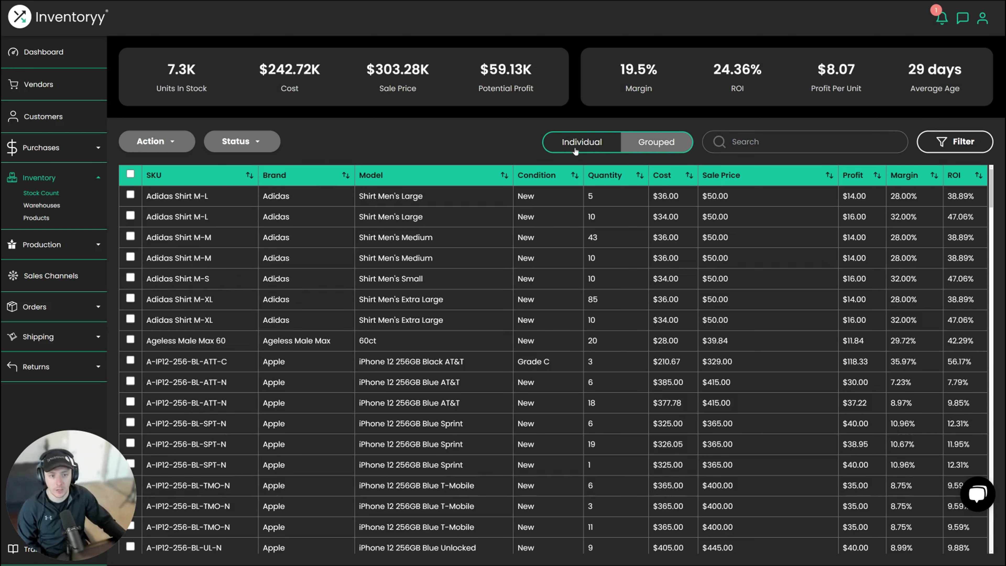
# - Switch the stock count to individual units and search for 'cracked'
pyautogui.click(740, 151)
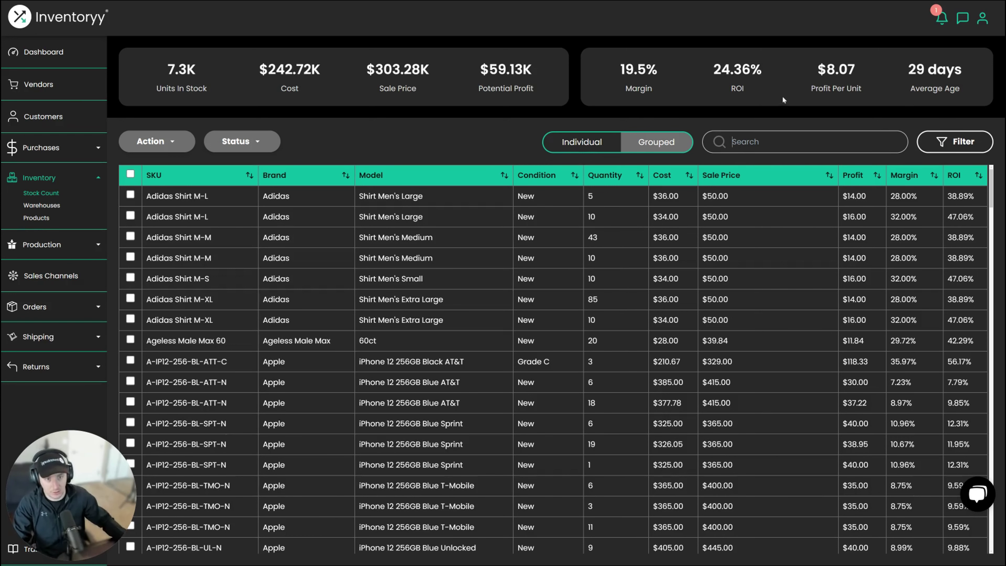
pyautogui.click(586, 148)
pyautogui.click(769, 141)
pyautogui.write('c')
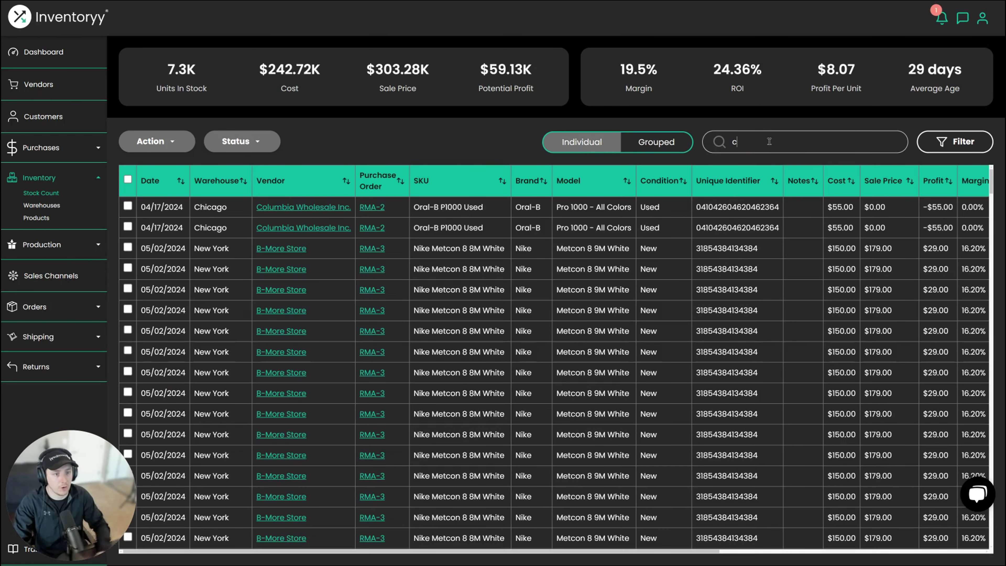
pyautogui.write('racked')
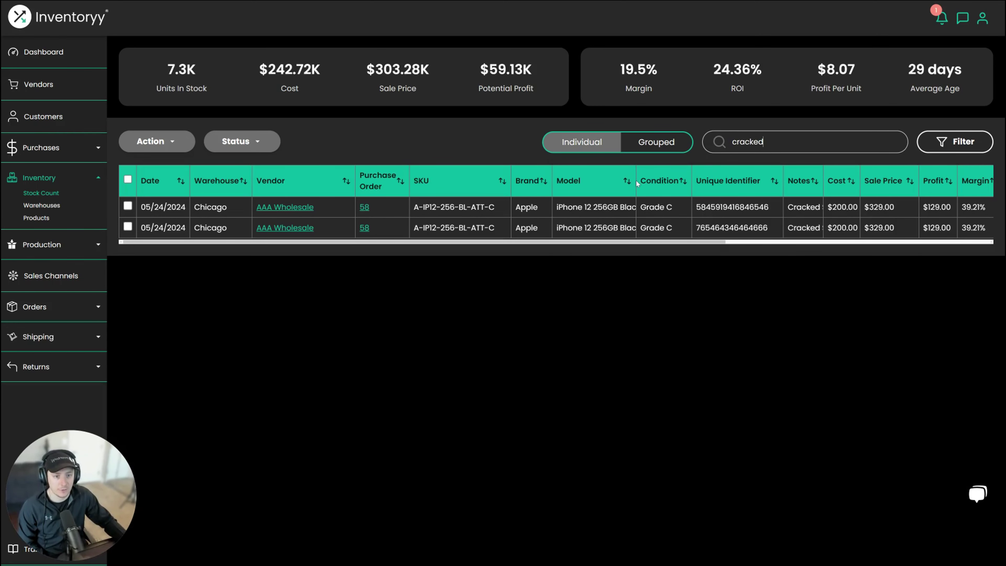
# - Widen the Model and Notes columns to read the two Grade C iPhone 12 Cracked Screen units
pyautogui.moveTo(636, 181); pyautogui.dragTo(679, 182)
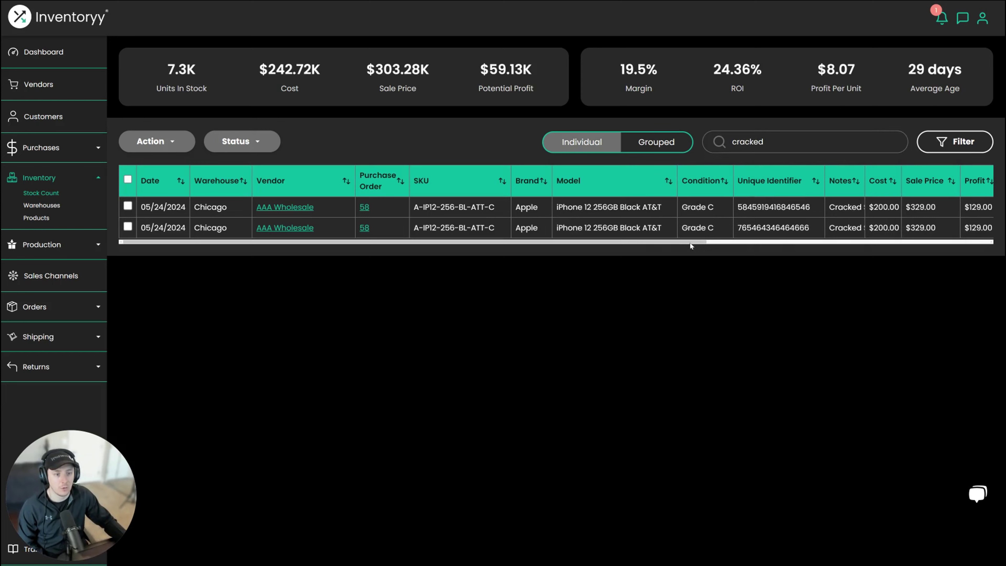
pyautogui.moveTo(692, 244); pyautogui.dragTo(728, 244)
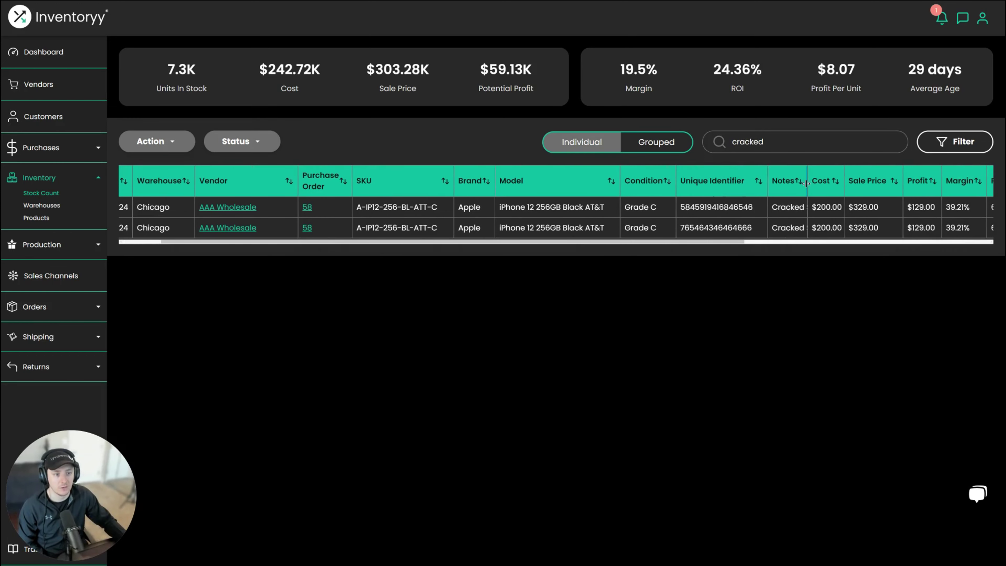
pyautogui.moveTo(807, 182); pyautogui.dragTo(849, 181)
pyautogui.moveTo(672, 243); pyautogui.dragTo(544, 257)
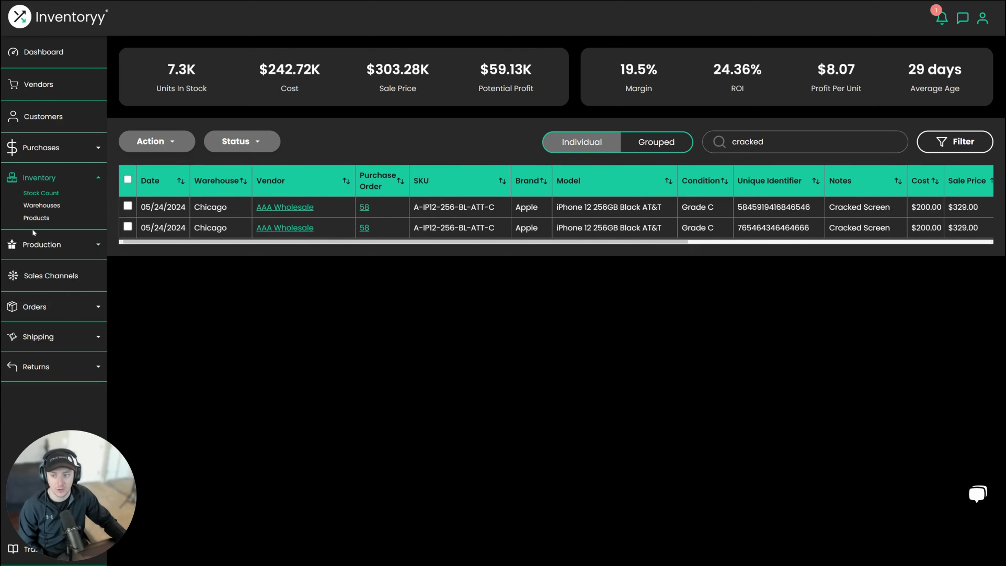
pyautogui.click(41, 245)
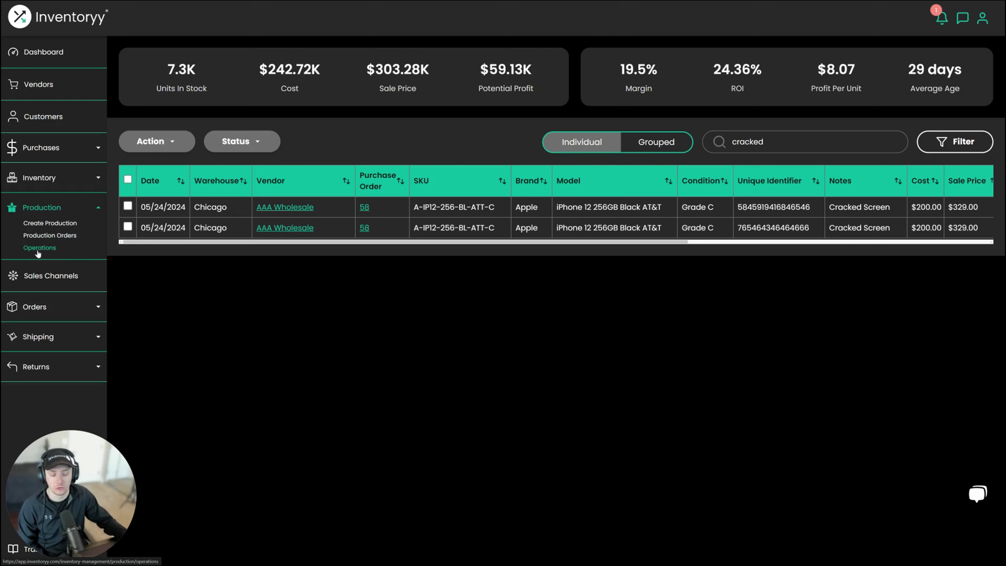
# - From Production Orders, open order 2: iPhone 12 256GB Black AT&T Grade A, $398.42, Chicago
pyautogui.click(34, 236)
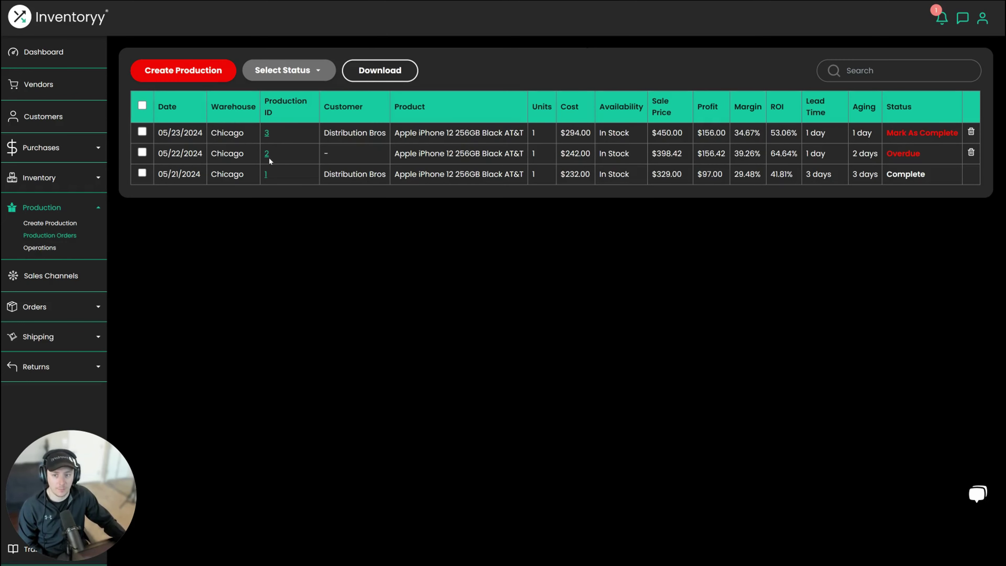
pyautogui.click(268, 156)
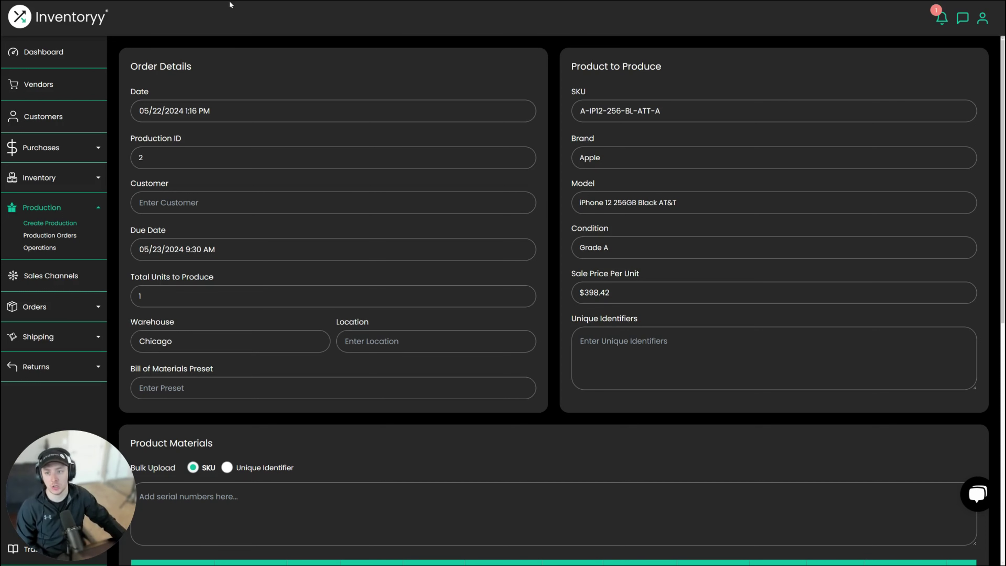
pyautogui.moveTo(138, 66); pyautogui.dragTo(185, 66)
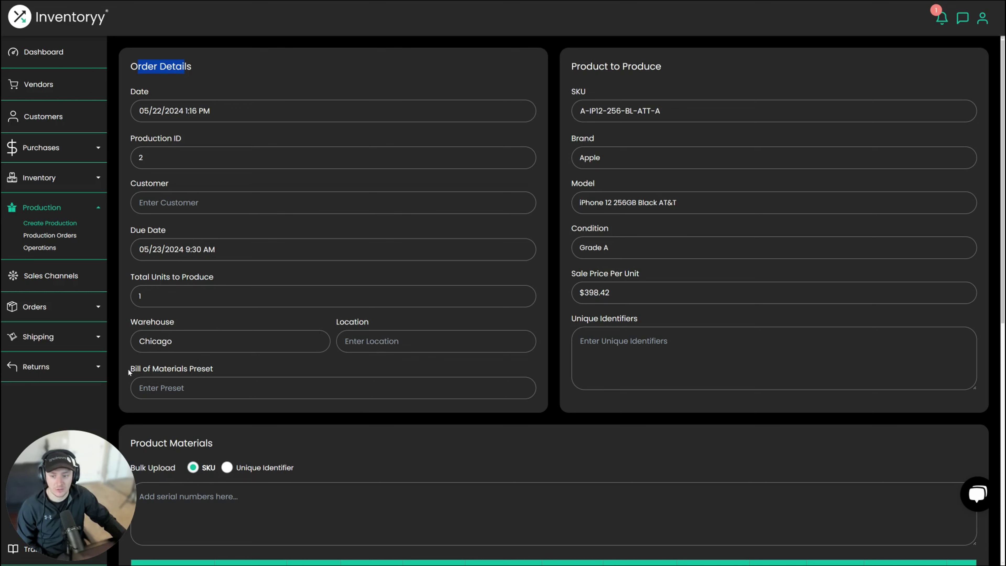
pyautogui.click(133, 380)
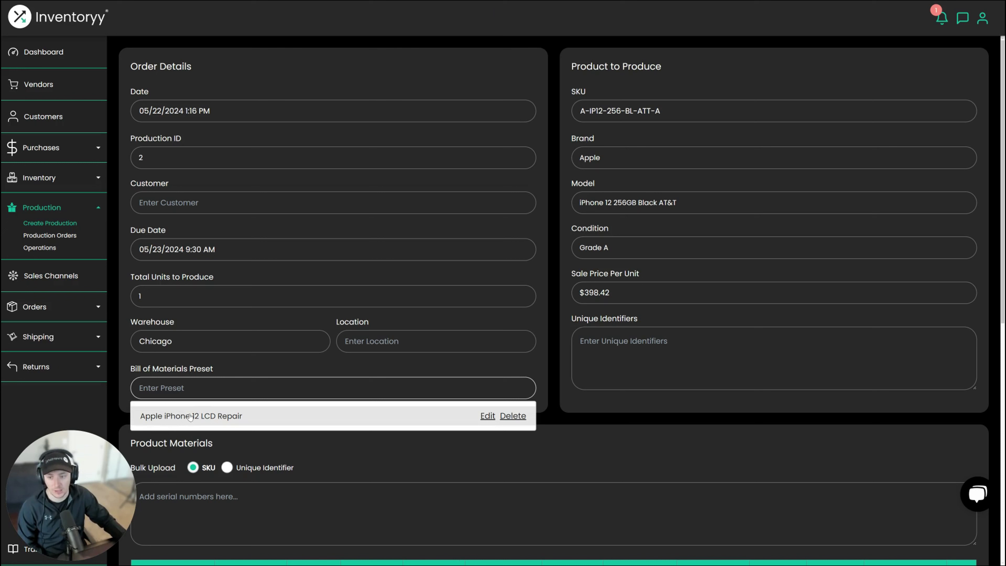
pyautogui.click(429, 77)
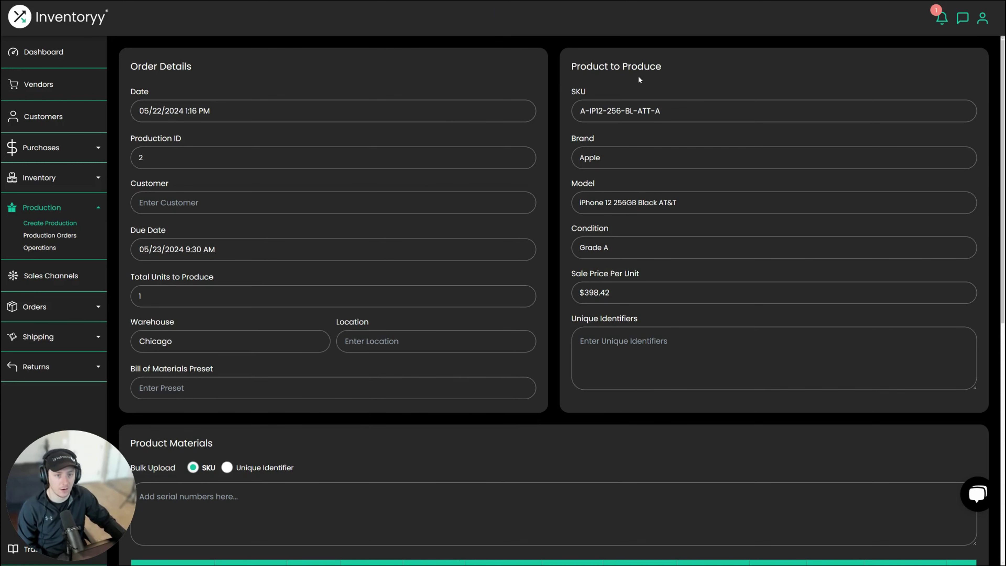
pyautogui.moveTo(669, 67); pyautogui.dragTo(575, 65)
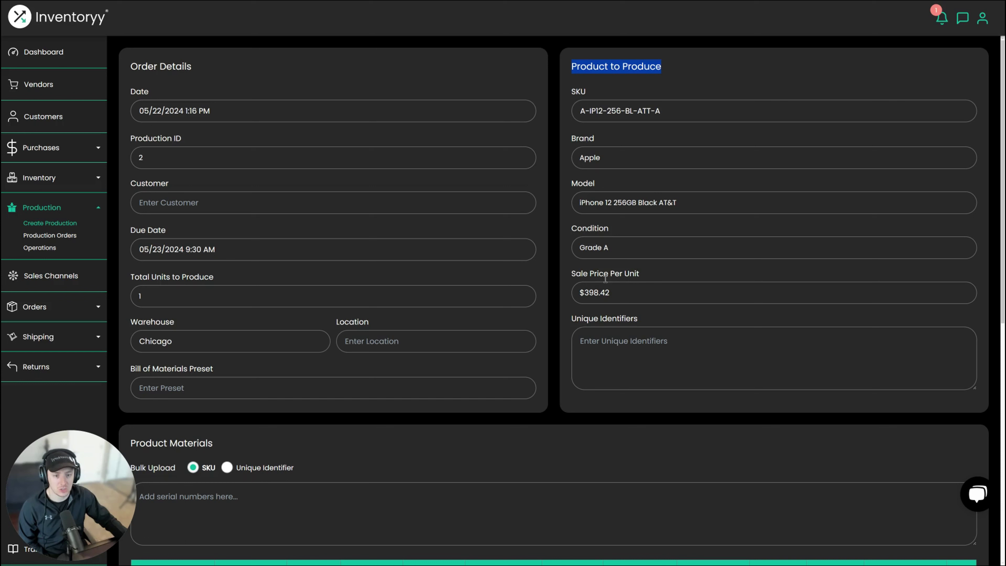
pyautogui.click(605, 343)
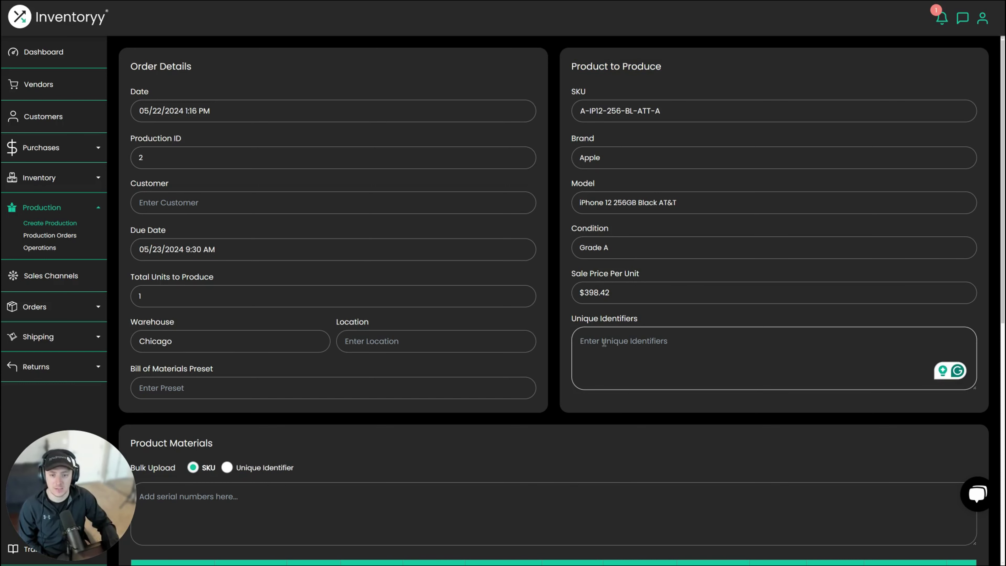
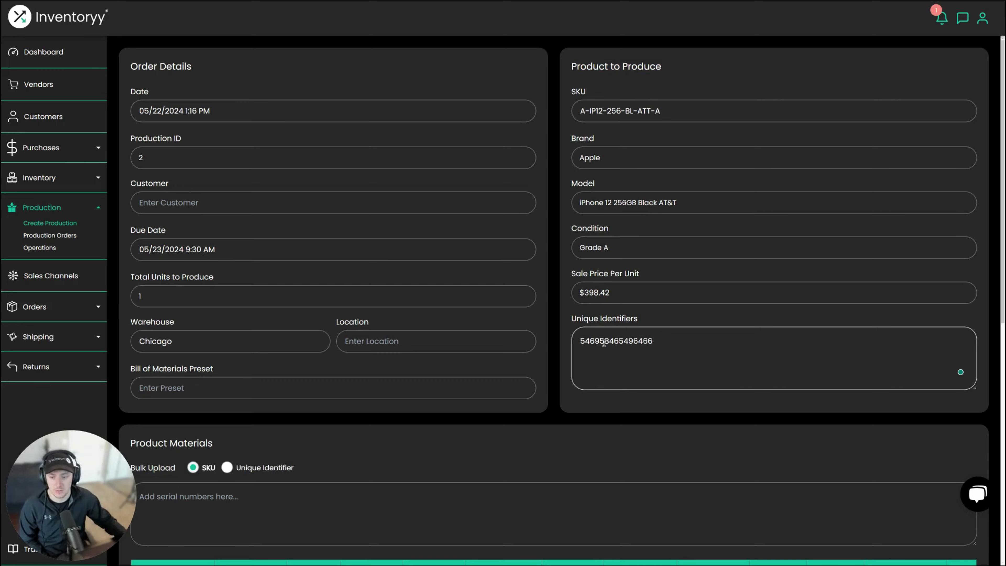
# - Widen the Product Materials SKU, Model and Unique Identifier columns to show the Grade C iPhone and iPhone 12 LCD
pyautogui.scroll(-6, 605, 265)
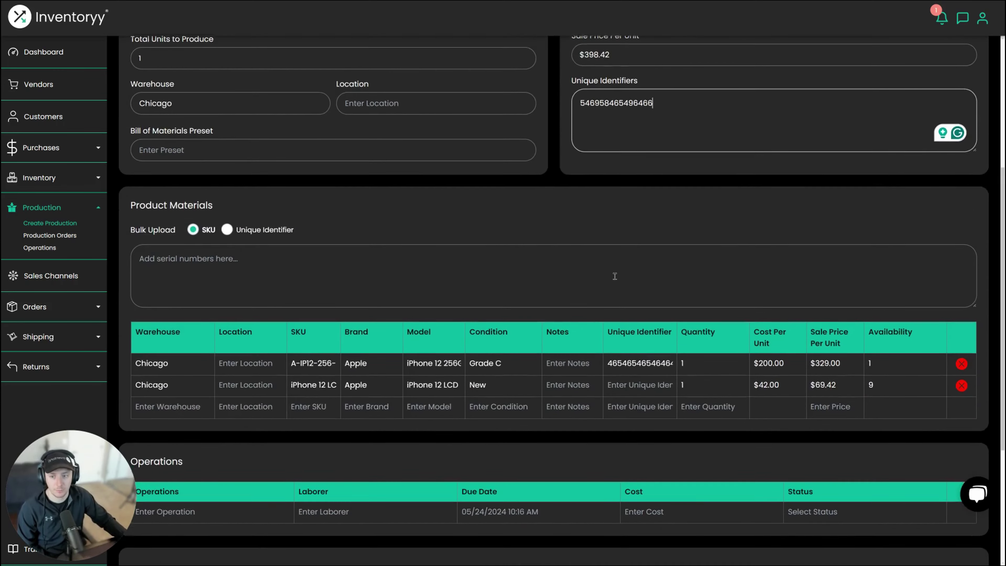
pyautogui.scroll(-4, 614, 275)
pyautogui.scroll(1, 615, 275)
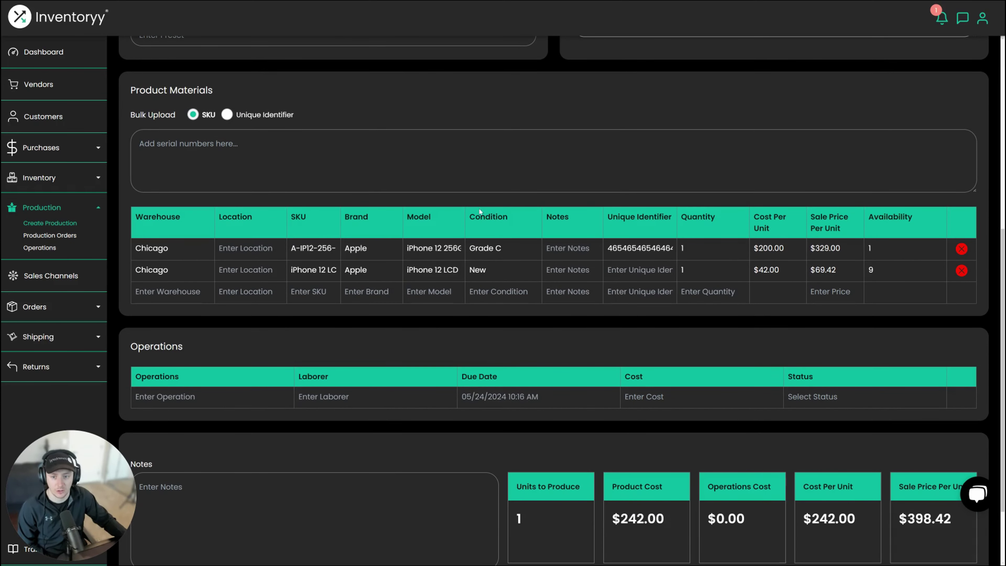
pyautogui.moveTo(345, 220); pyautogui.dragTo(382, 219)
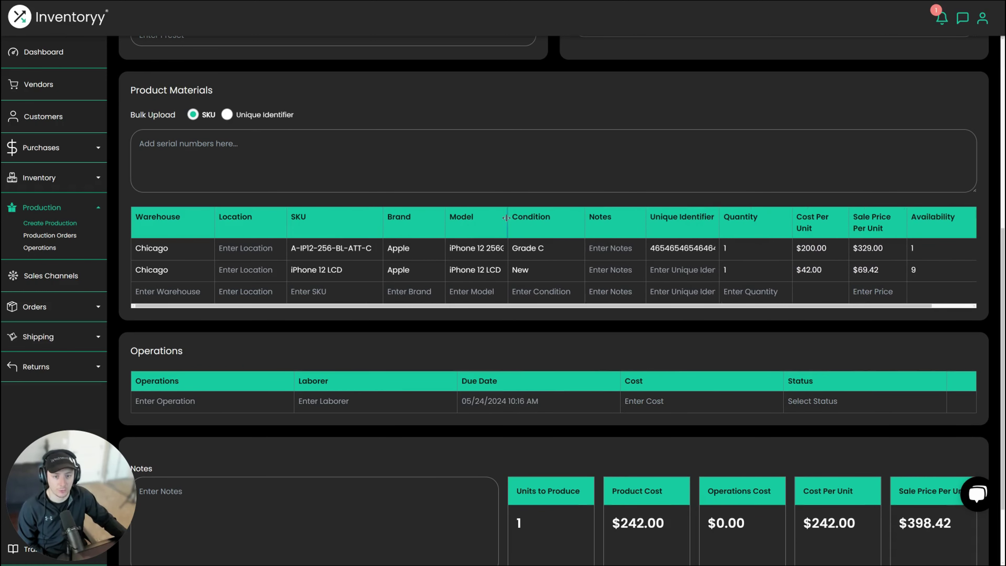
pyautogui.moveTo(508, 220); pyautogui.dragTo(567, 224)
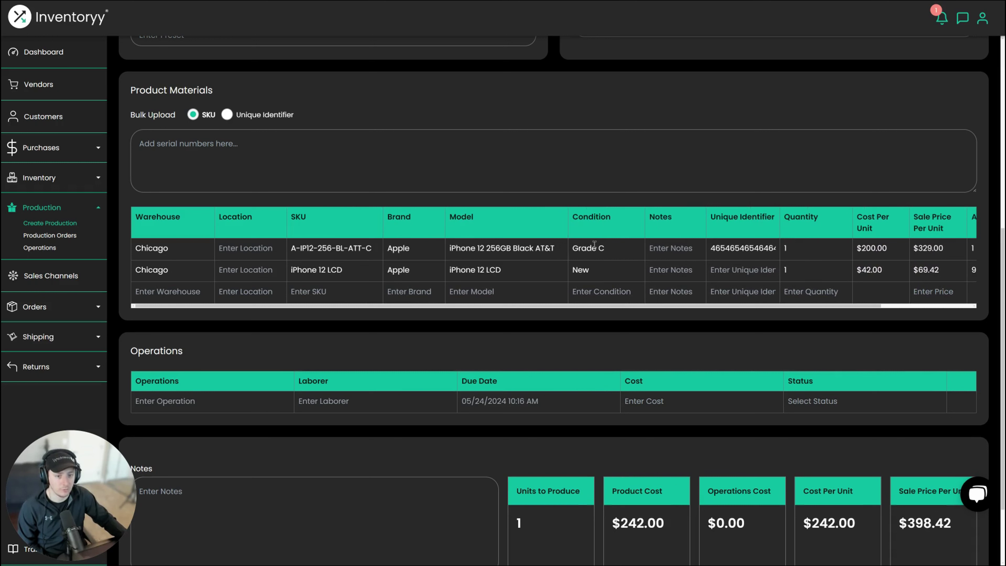
pyautogui.moveTo(779, 232); pyautogui.dragTo(792, 232)
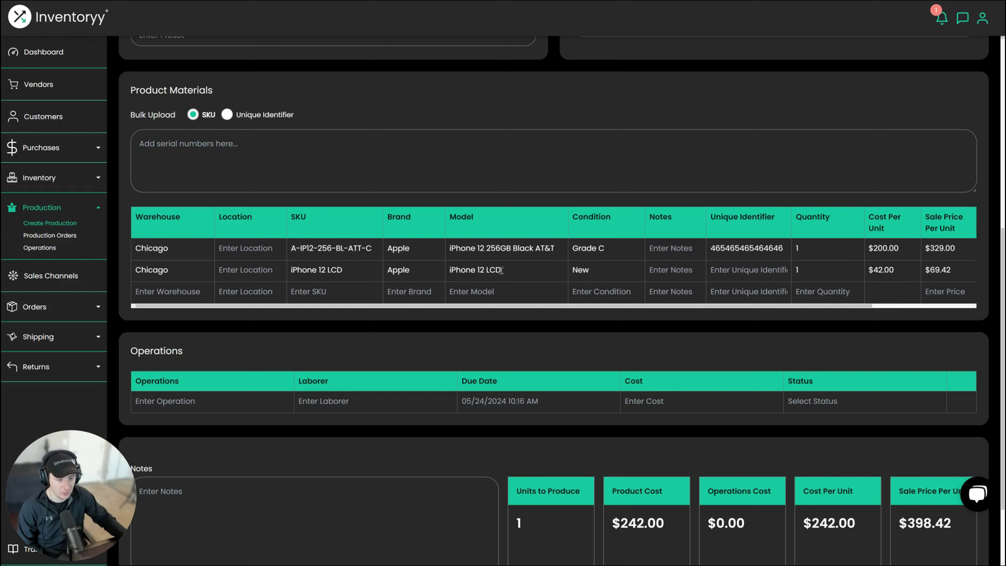
pyautogui.moveTo(548, 309); pyautogui.dragTo(519, 310)
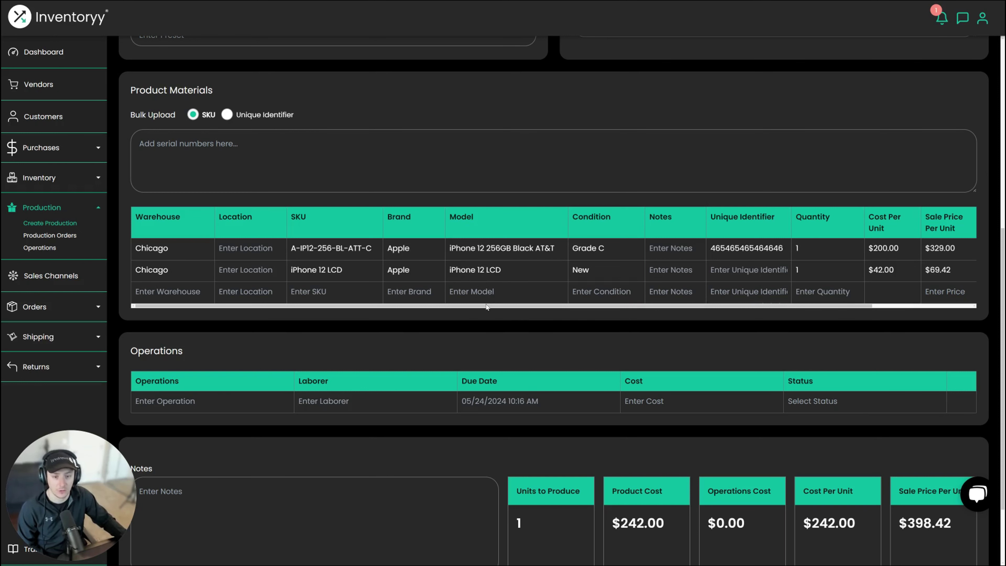
pyautogui.moveTo(488, 308); pyautogui.dragTo(600, 317)
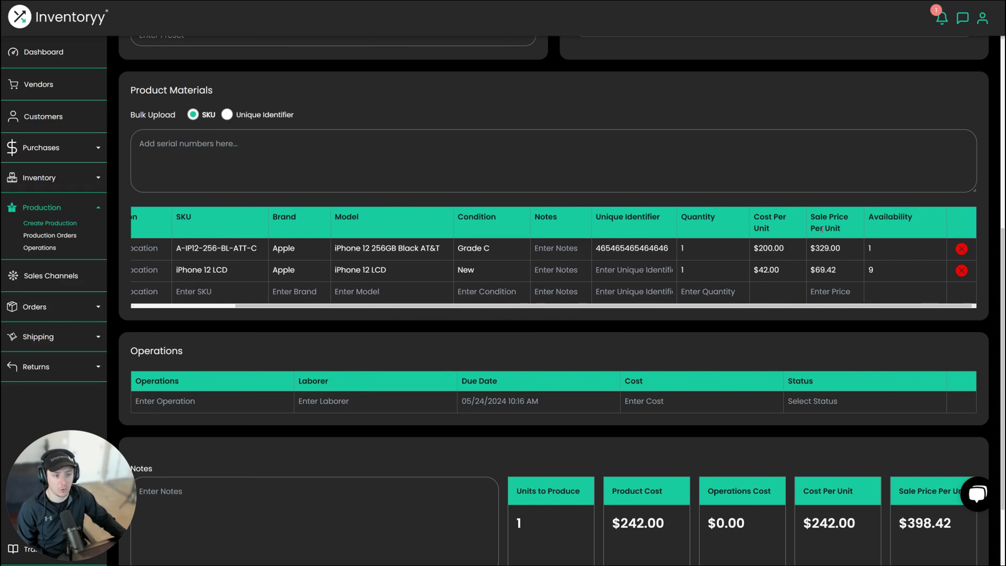
# - Change the sale price per unit to $379.00, redistributing material sale prices to $313.22 and $65.78
pyautogui.scroll(4, 730, 276)
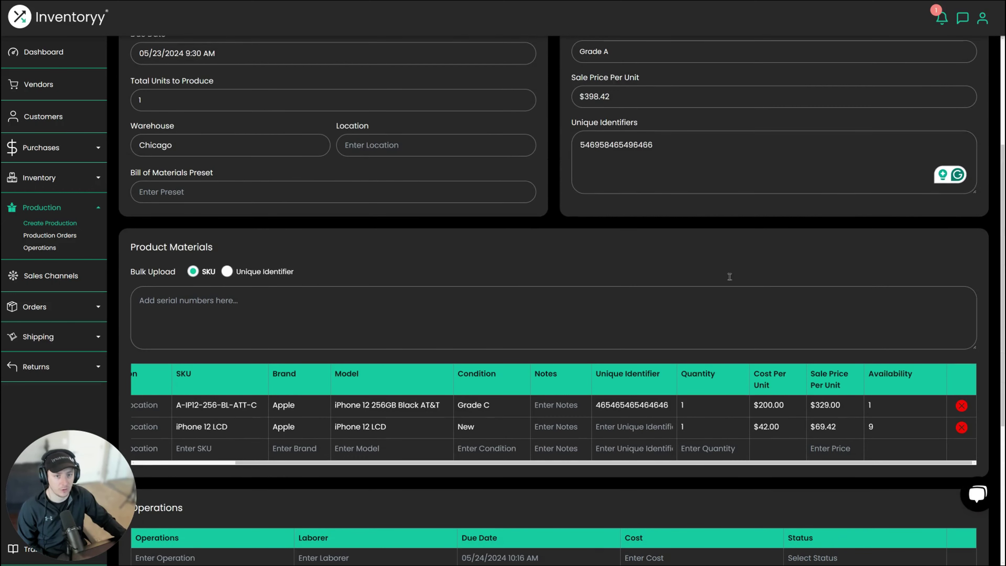
pyautogui.moveTo(606, 96); pyautogui.dragTo(577, 97)
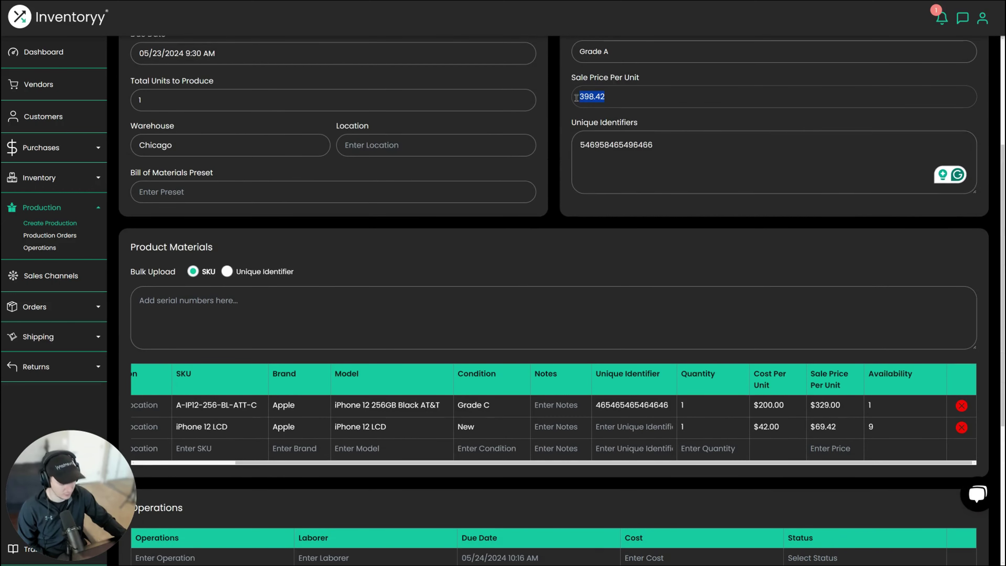
pyautogui.write('379')
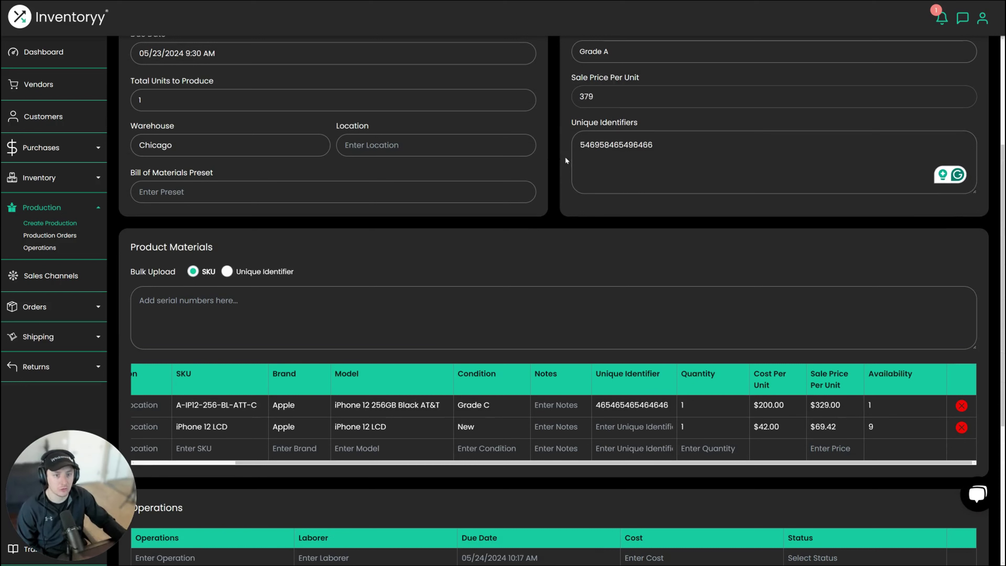
pyautogui.press('Return')
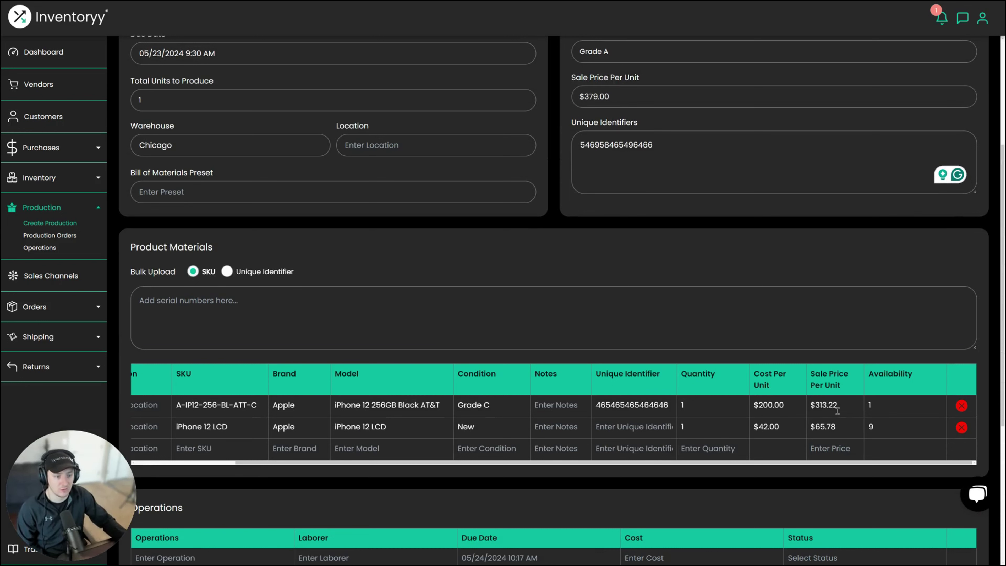
pyautogui.moveTo(840, 381); pyautogui.dragTo(813, 377)
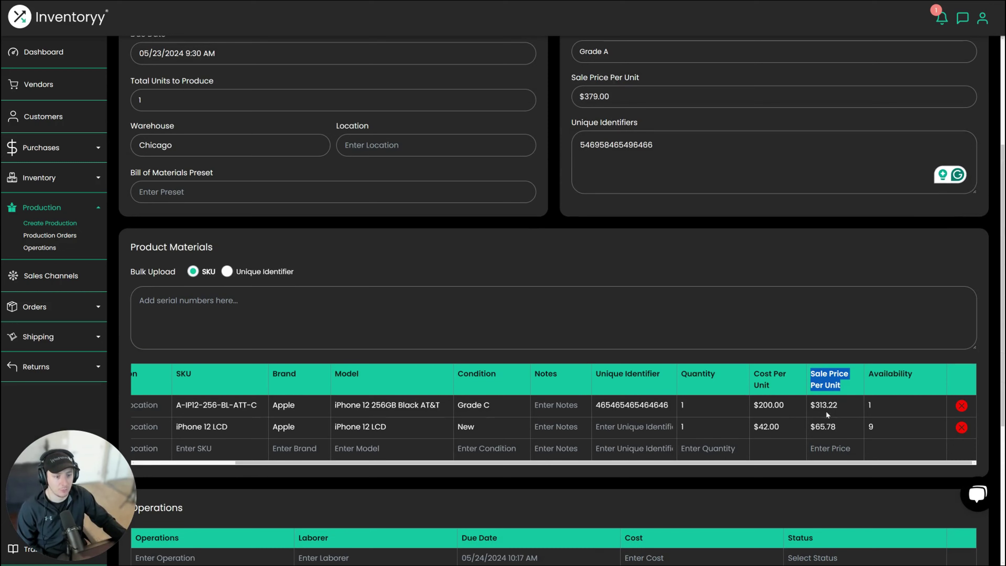
pyautogui.scroll(-2, 773, 414)
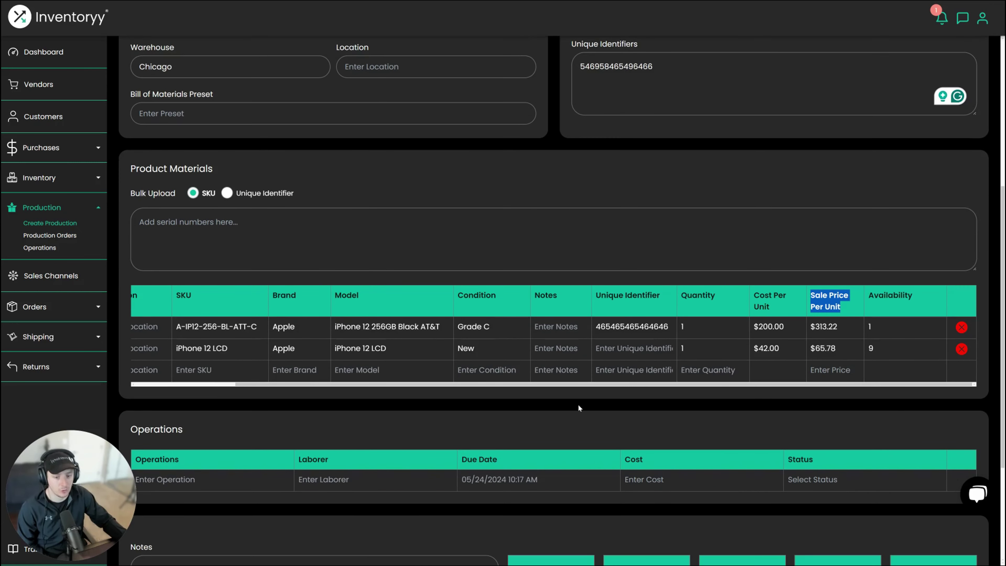
pyautogui.scroll(-4, 475, 412)
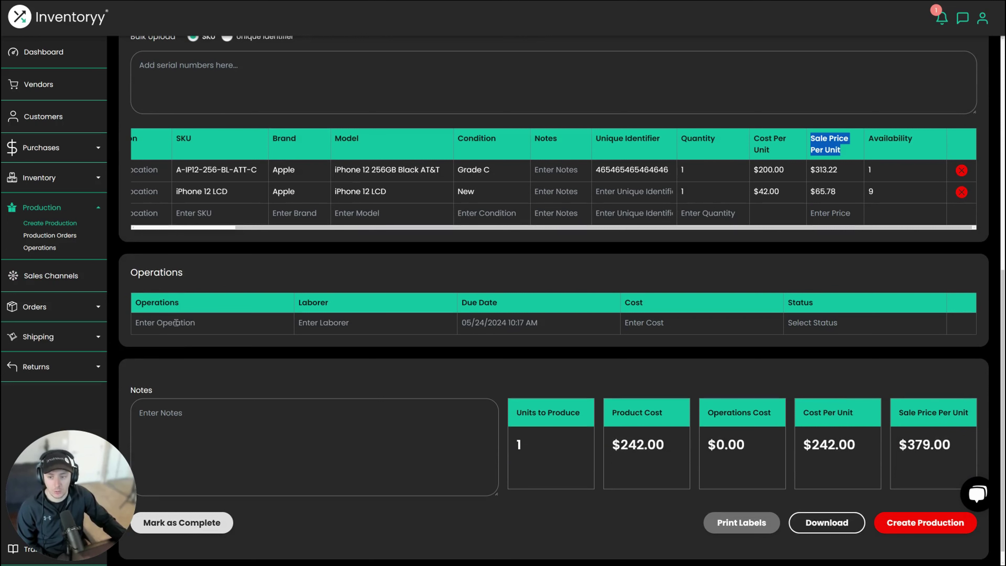
# - Add operation LCD Repair with a laborer, due 05/25/2024 9:00 AM, $15.00, Processing, raising unit cost to $257.00
pyautogui.click(178, 322)
pyautogui.write('L')
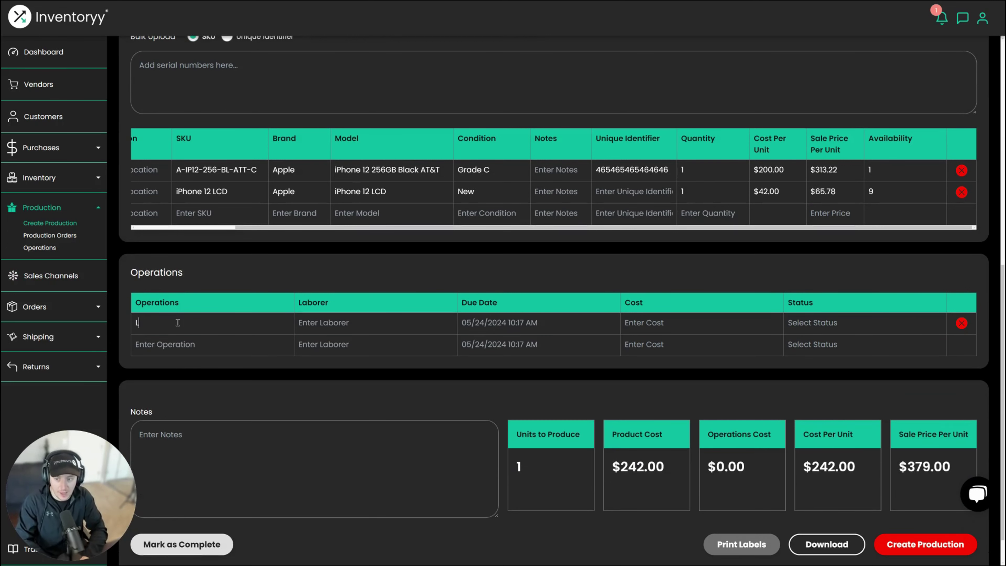
pyautogui.write('CD Repair')
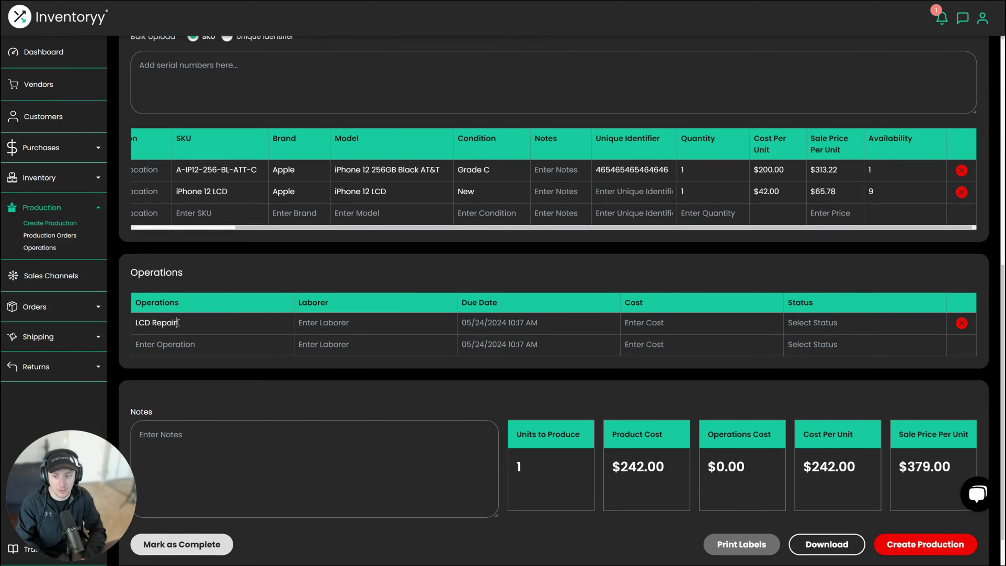
pyautogui.press('Tab')
pyautogui.write('Greg')
pyautogui.press('Tab')
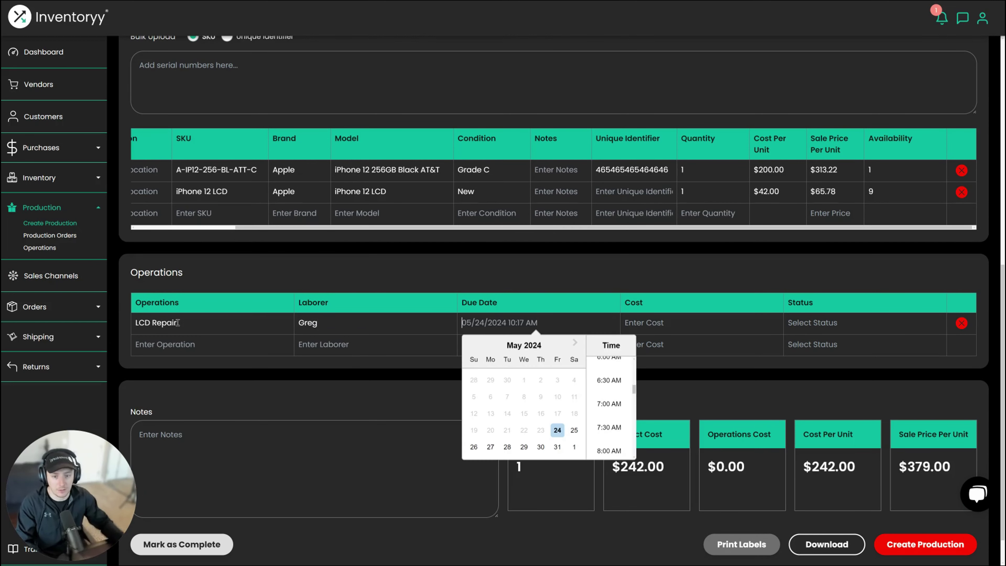
pyautogui.click(574, 431)
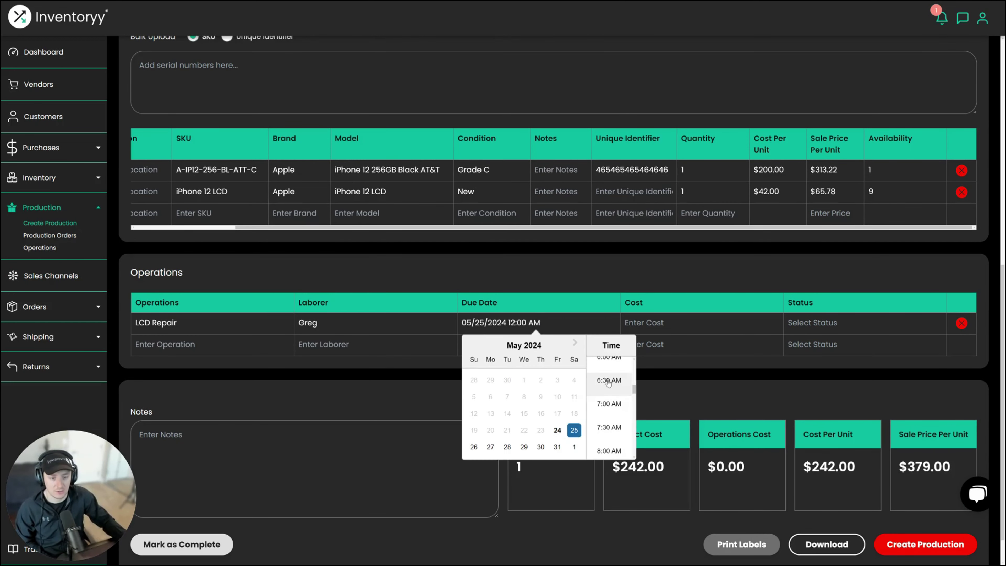
pyautogui.scroll(-2, 613, 434)
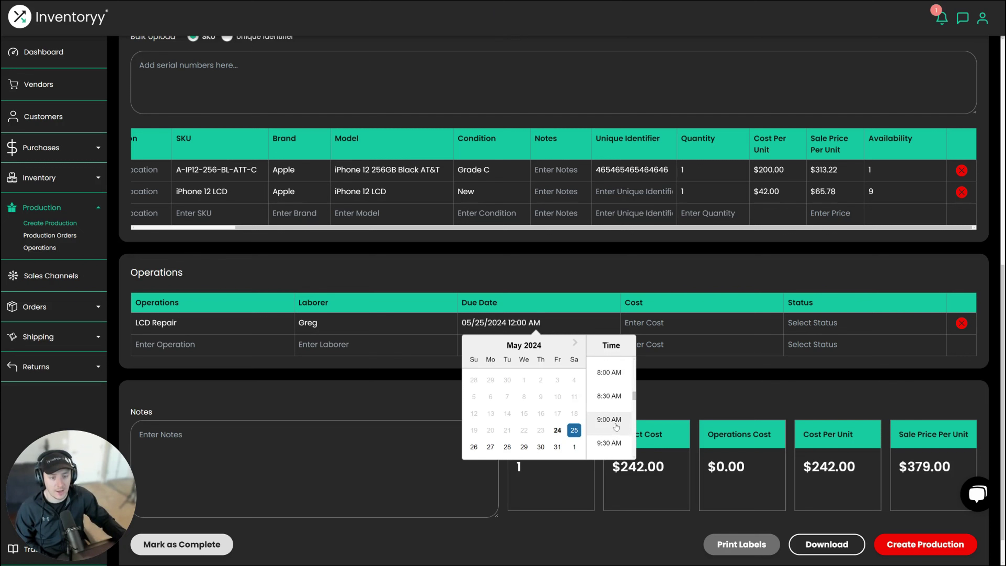
pyautogui.click(615, 431)
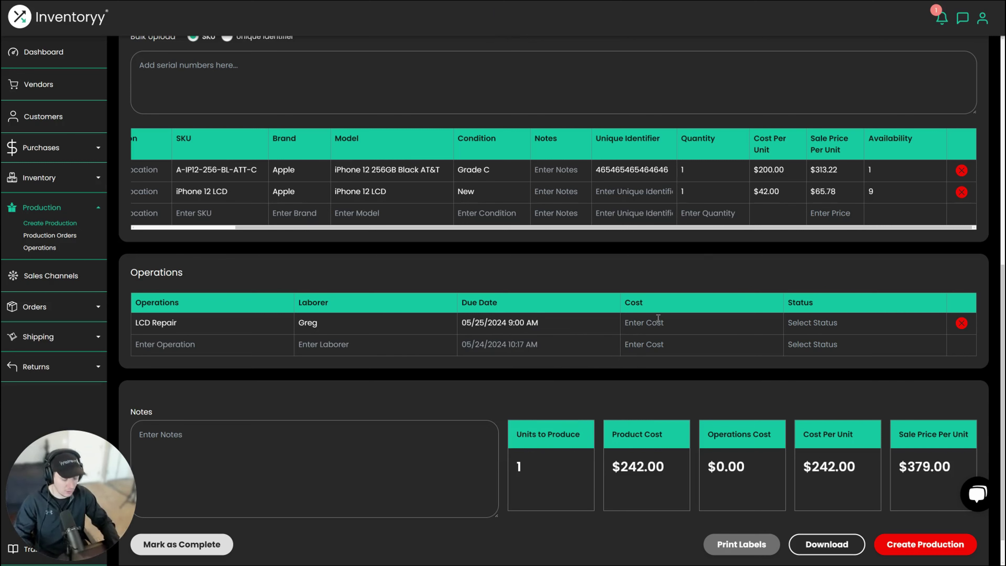
pyautogui.write('15')
pyautogui.press('Tab')
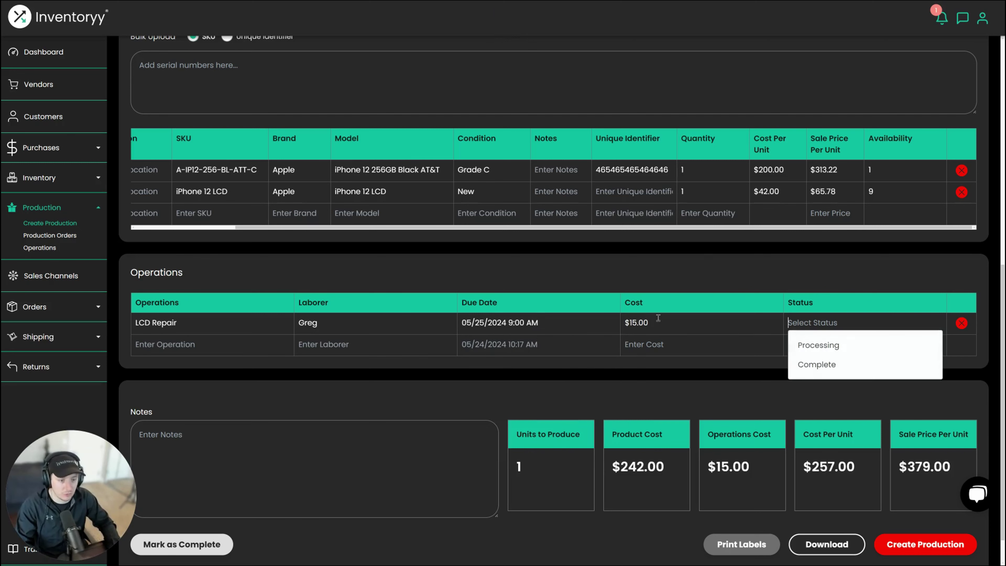
pyautogui.press('Down')
pyautogui.press('Return')
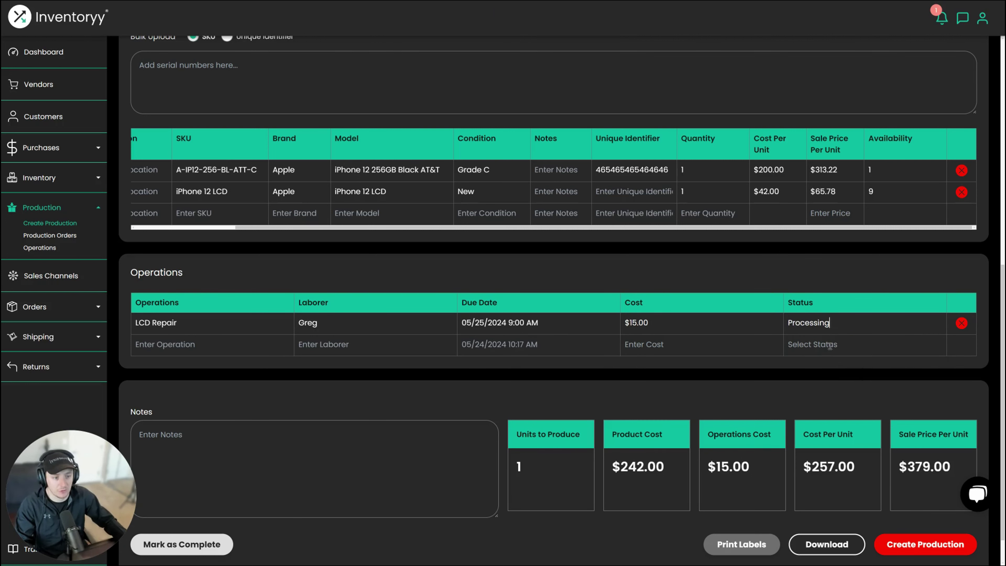
# - Start a second operation named Unlocking with Unlocking Site as the laborer
pyautogui.doubleClick(159, 304)
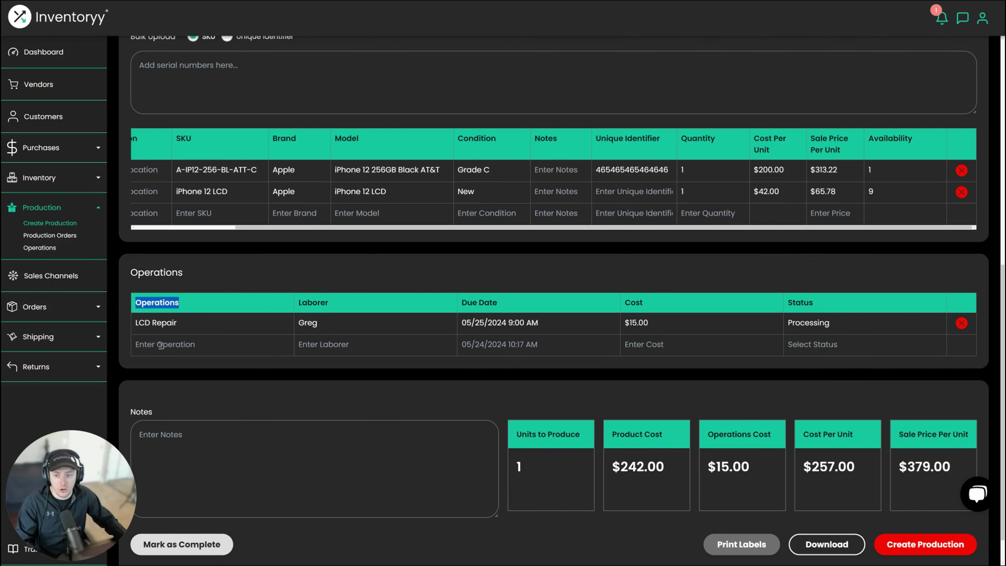
pyautogui.hscroll(-3, 230, 232)
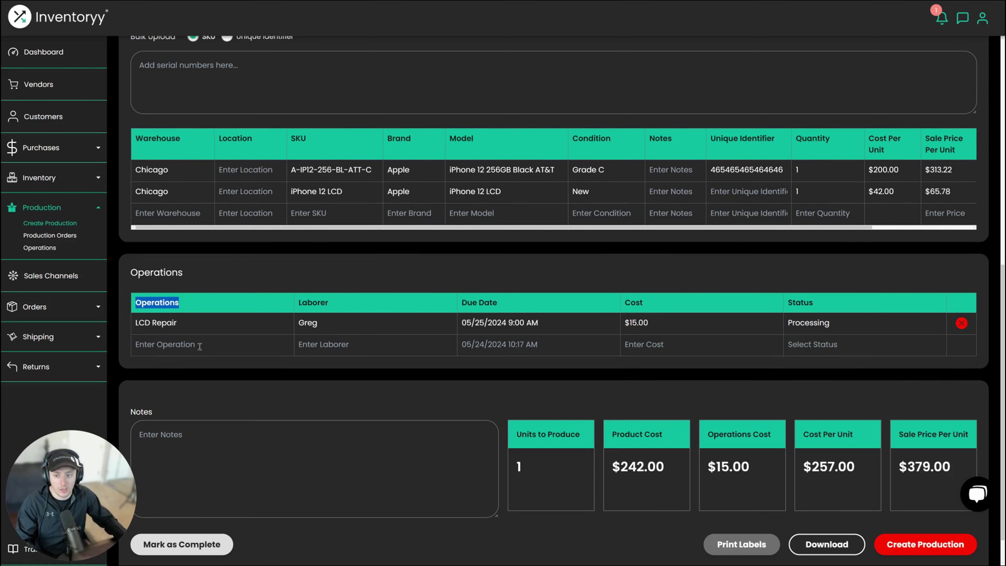
pyautogui.click(192, 344)
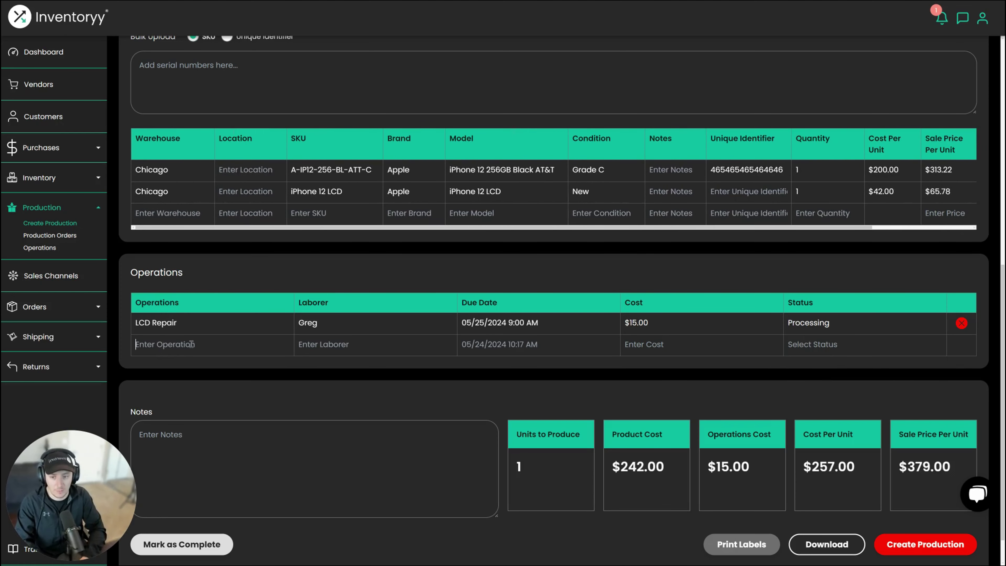
pyautogui.write('Unlocking')
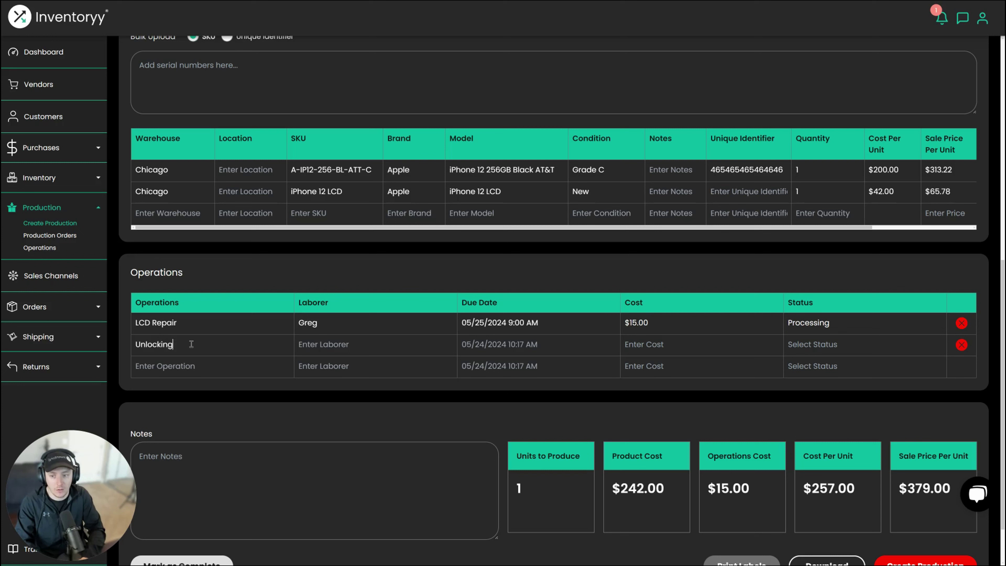
pyautogui.press('Tab')
pyautogui.write('Unloc')
pyautogui.press('BackSpace')
pyautogui.press('BackSpace')
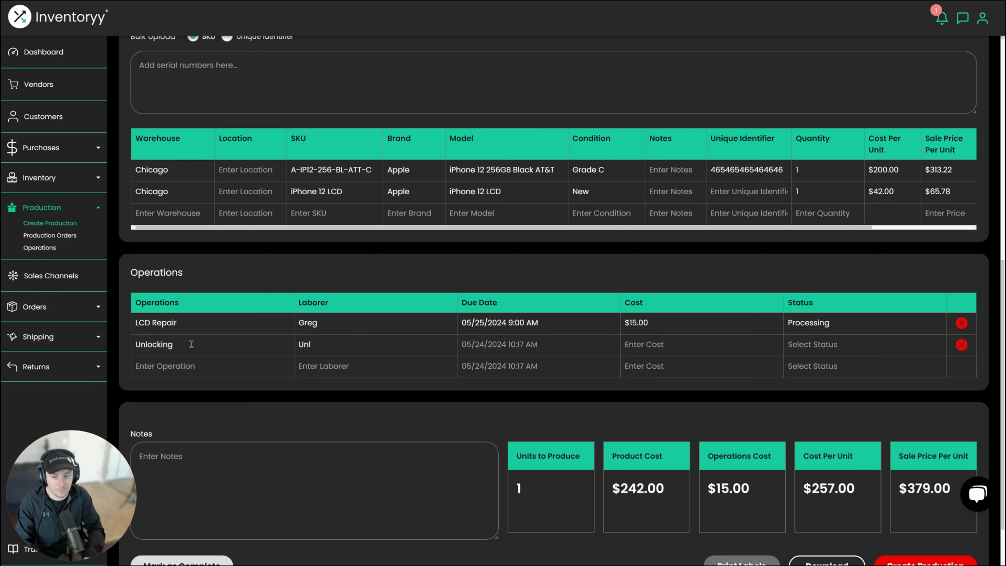
pyautogui.write('ocking Site')
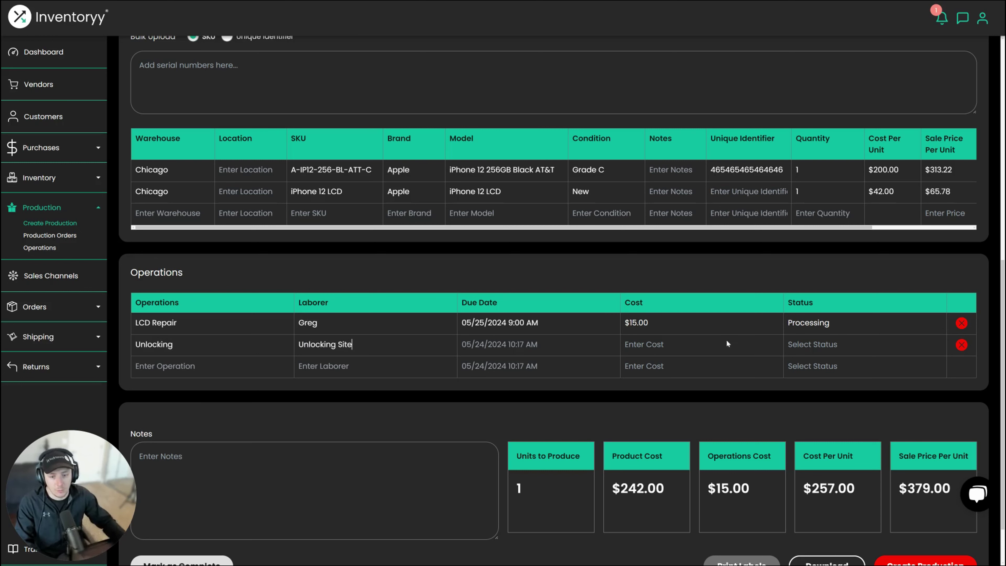
# - Set the Unlocking operation due 05/27/2024 7:00 AM, cost $20.00, status Processing
pyautogui.click(541, 345)
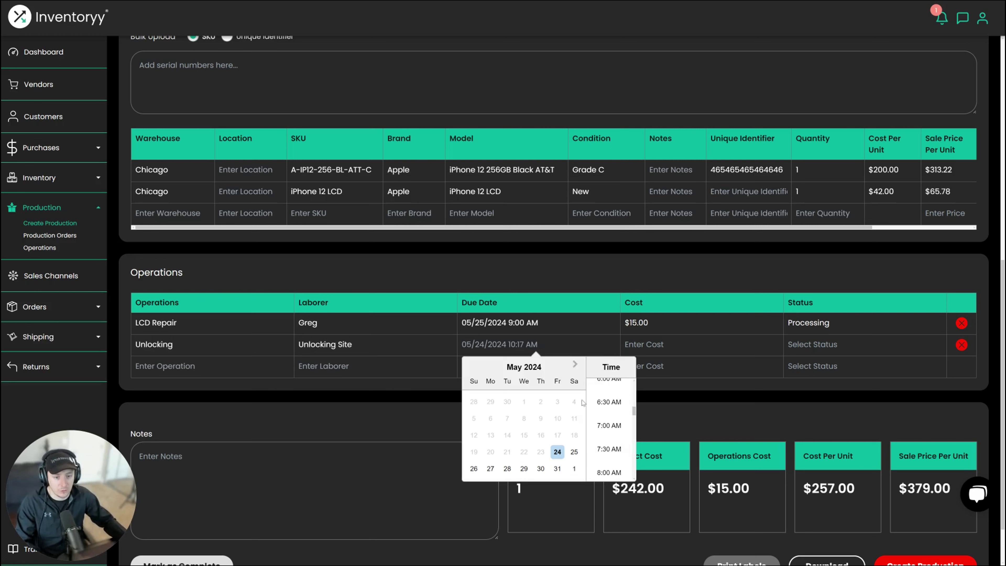
pyautogui.click(490, 469)
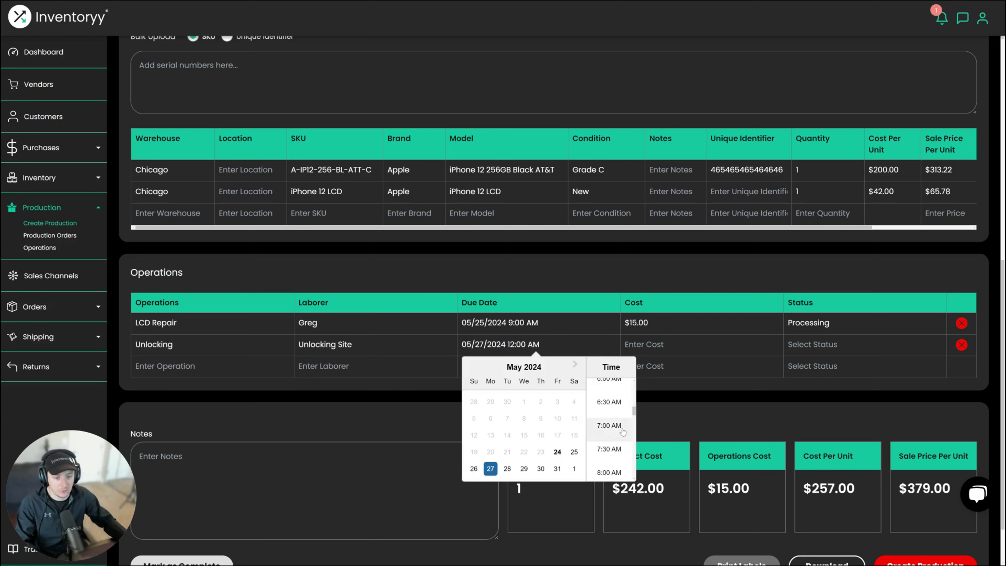
pyautogui.click(610, 425)
pyautogui.click(655, 345)
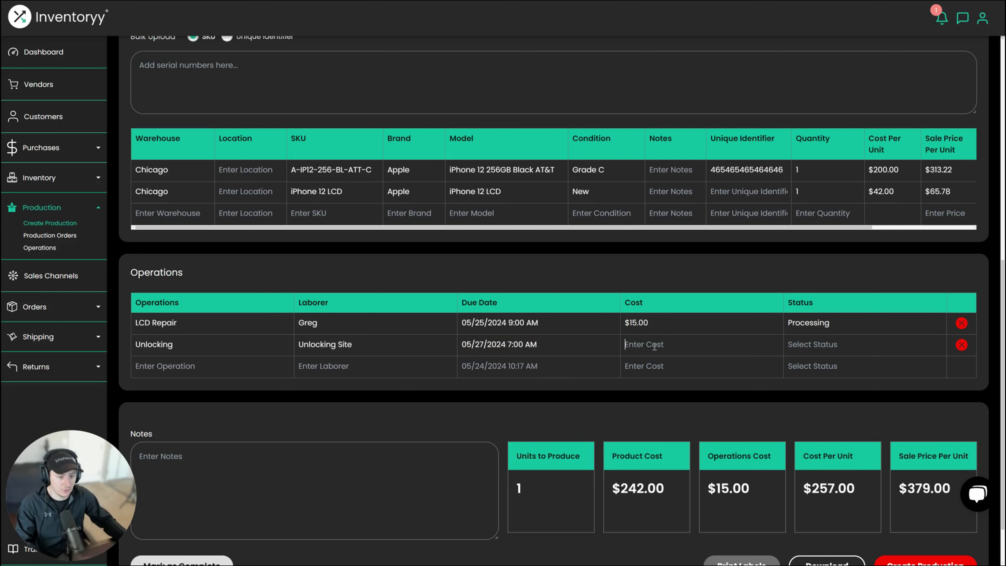
pyautogui.write('20')
pyautogui.press('Tab')
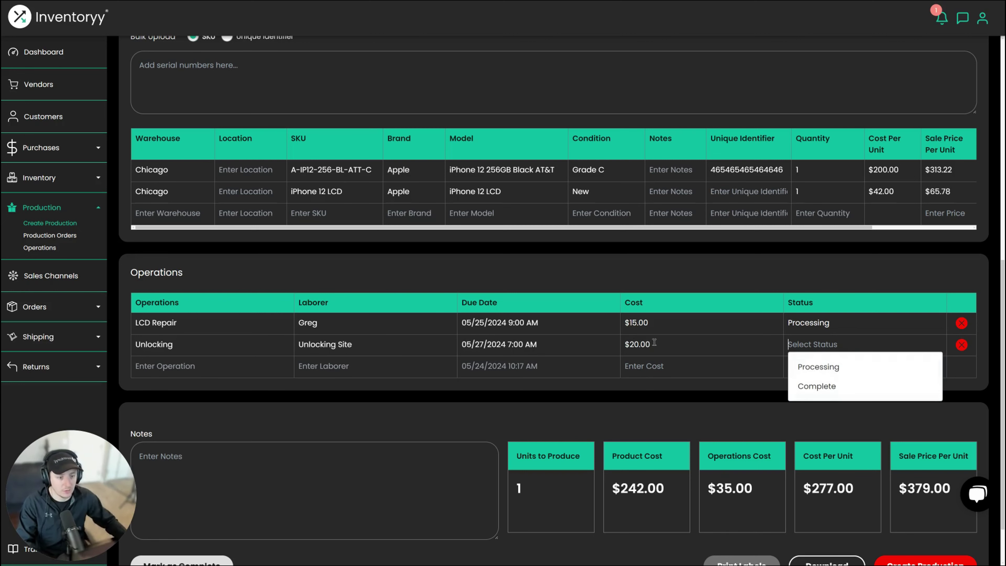
pyautogui.press('Down')
pyautogui.press('Return')
pyautogui.scroll(-1, 654, 392)
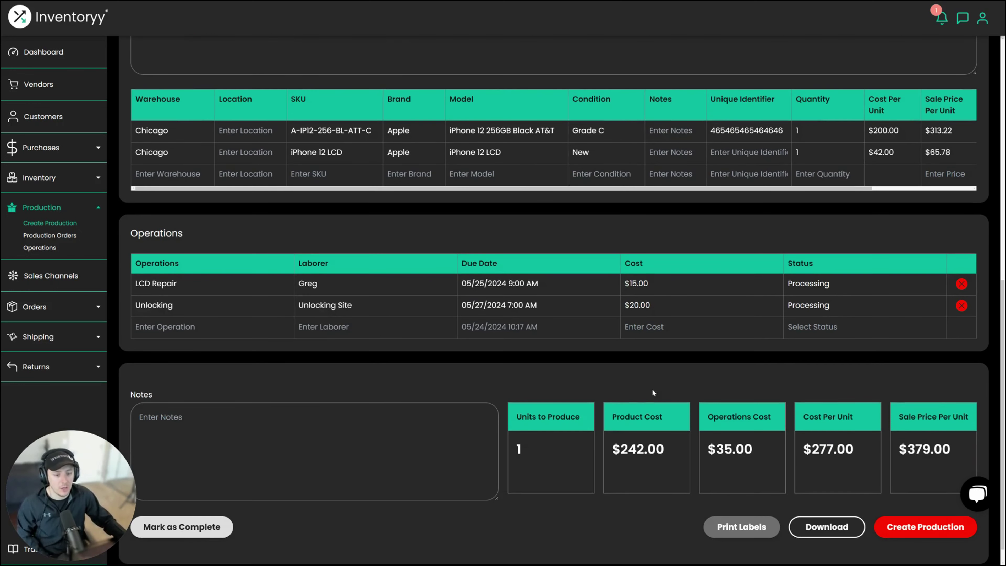
pyautogui.tripleClick(681, 432)
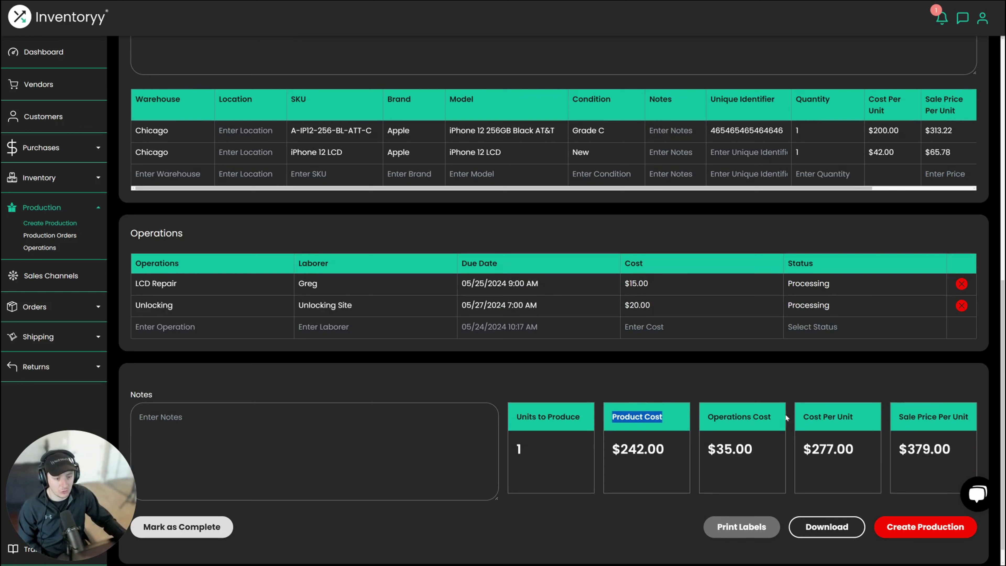
pyautogui.moveTo(786, 418); pyautogui.dragTo(715, 421)
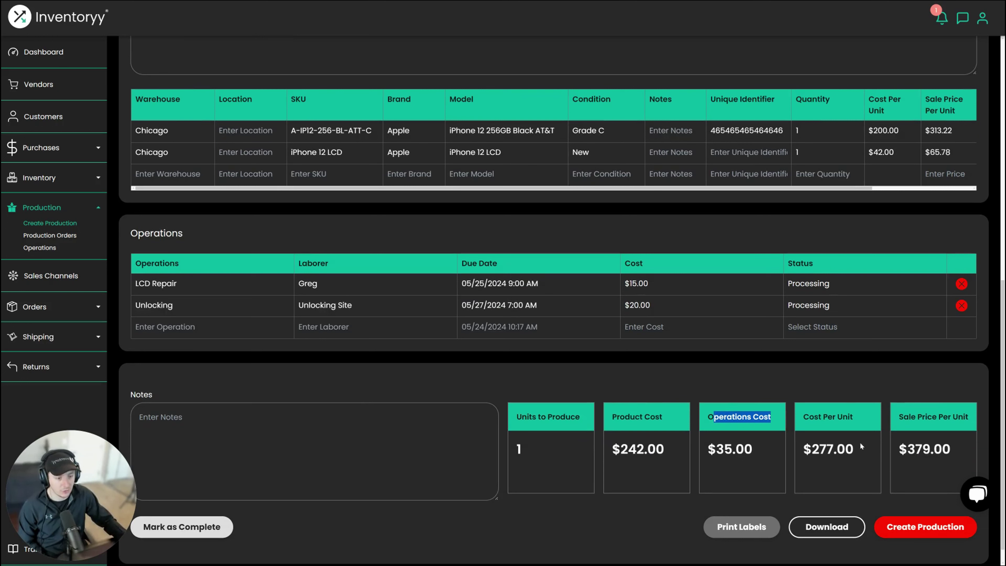
pyautogui.moveTo(861, 447); pyautogui.dragTo(806, 419)
pyautogui.moveTo(957, 453); pyautogui.dragTo(882, 431)
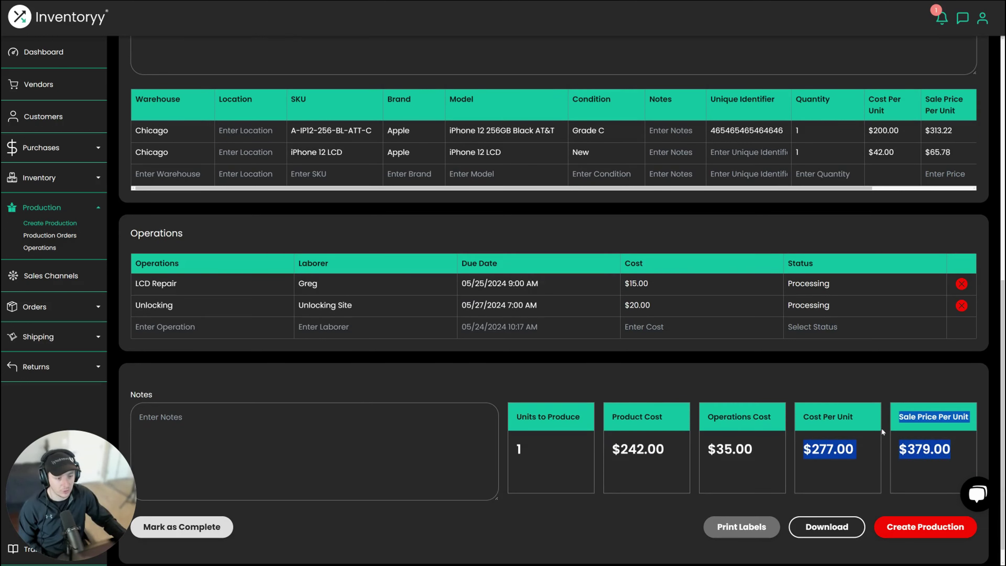
pyautogui.click(916, 443)
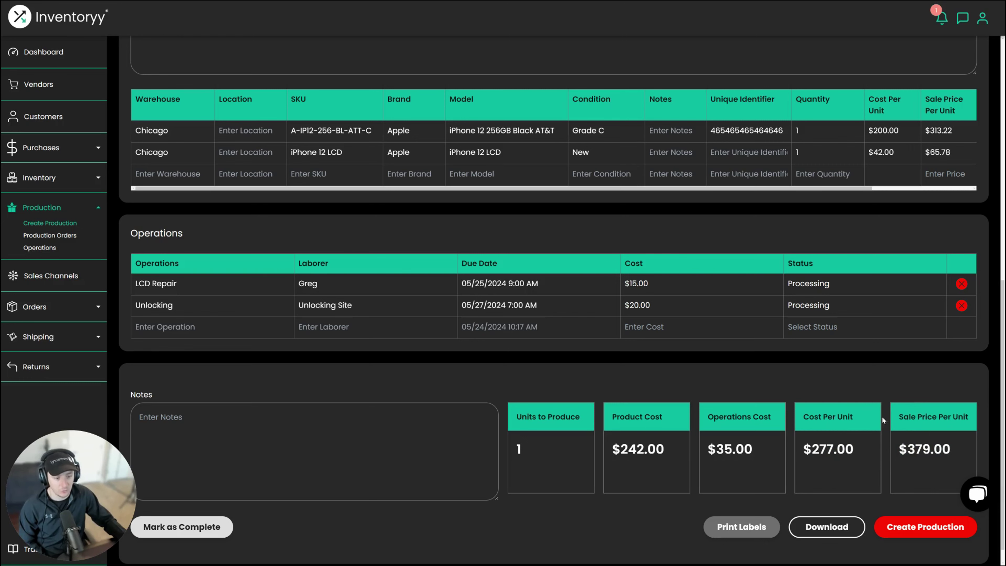
pyautogui.scroll(-1, 817, 382)
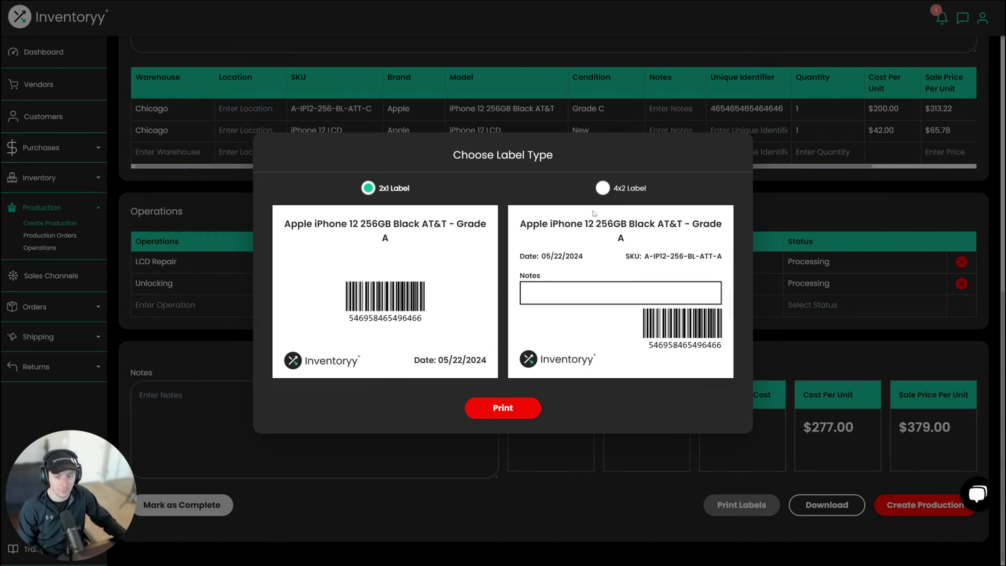
pyautogui.click(864, 365)
pyautogui.click(838, 509)
pyautogui.scroll(-4, 534, 270)
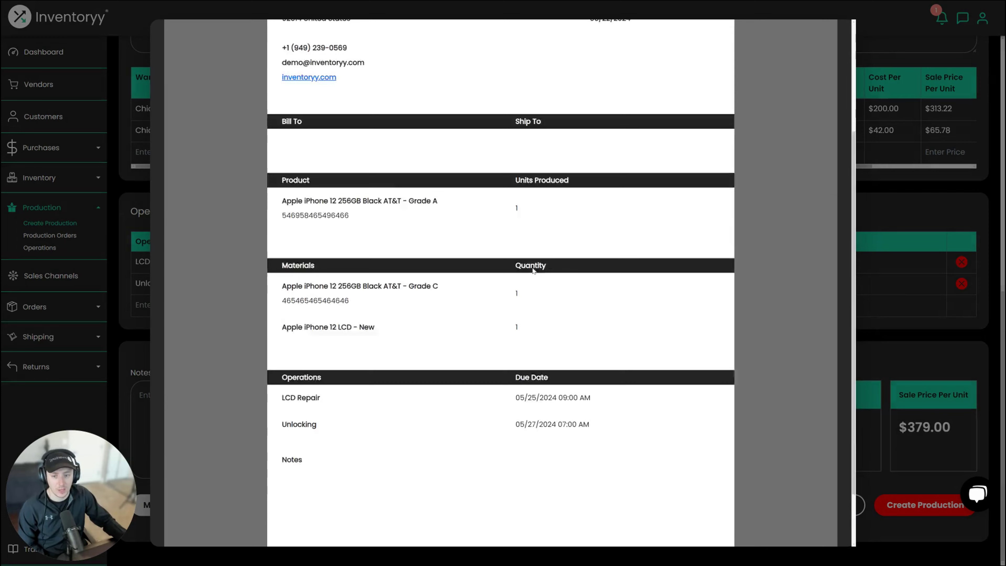
pyautogui.scroll(-3, 534, 270)
pyautogui.click(904, 352)
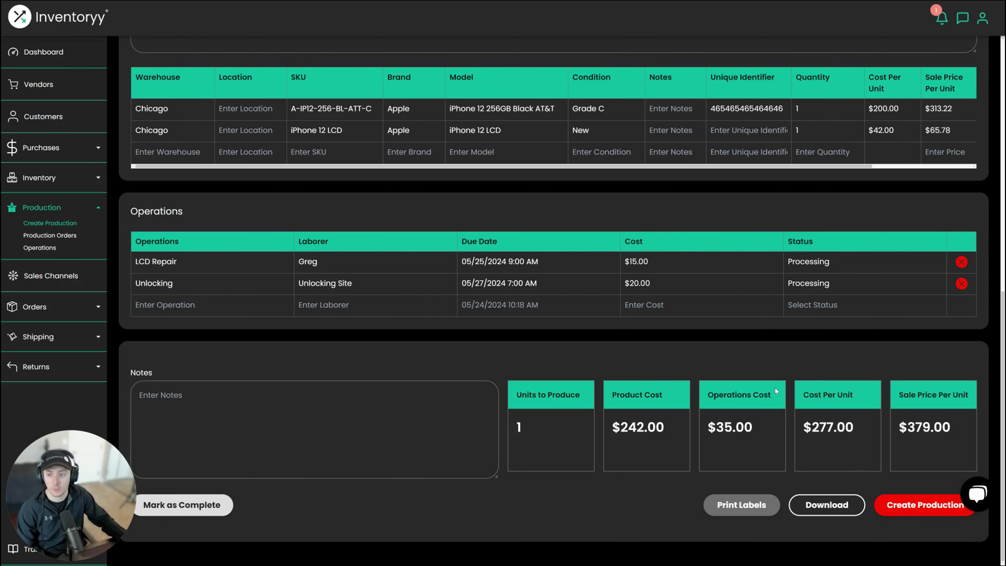
# - Create and confirm the production order, then review order 2: $277.00 cost, $379.00 sale, $102.00 profit, Overdue
pyautogui.click(950, 516)
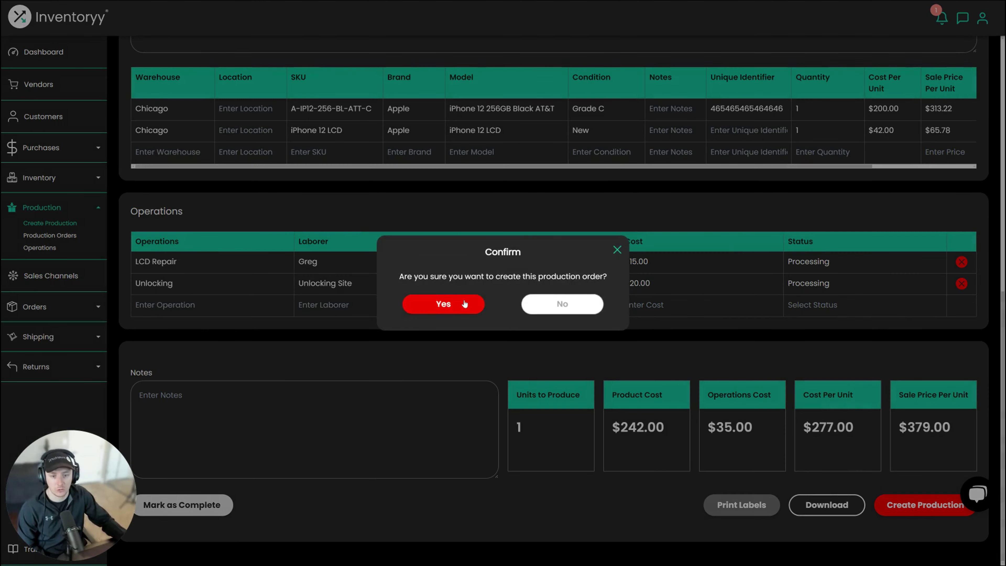
pyautogui.click(452, 307)
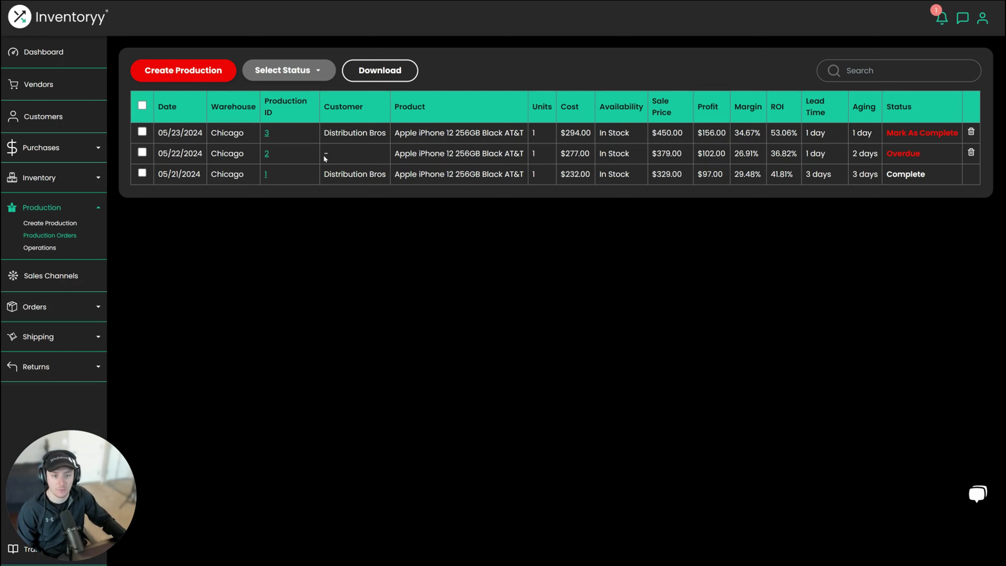
pyautogui.tripleClick(174, 153)
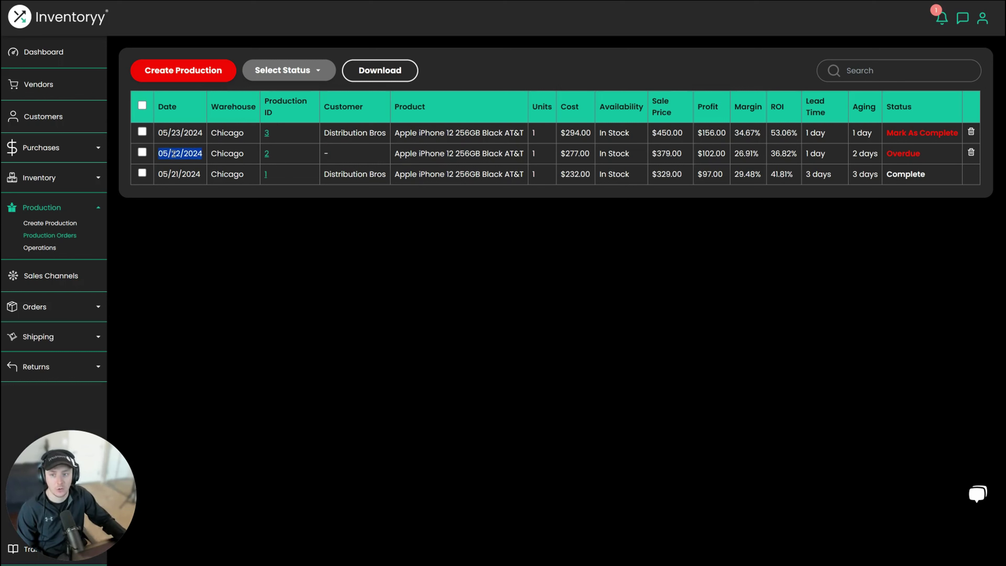
pyautogui.moveTo(919, 158); pyautogui.dragTo(884, 156)
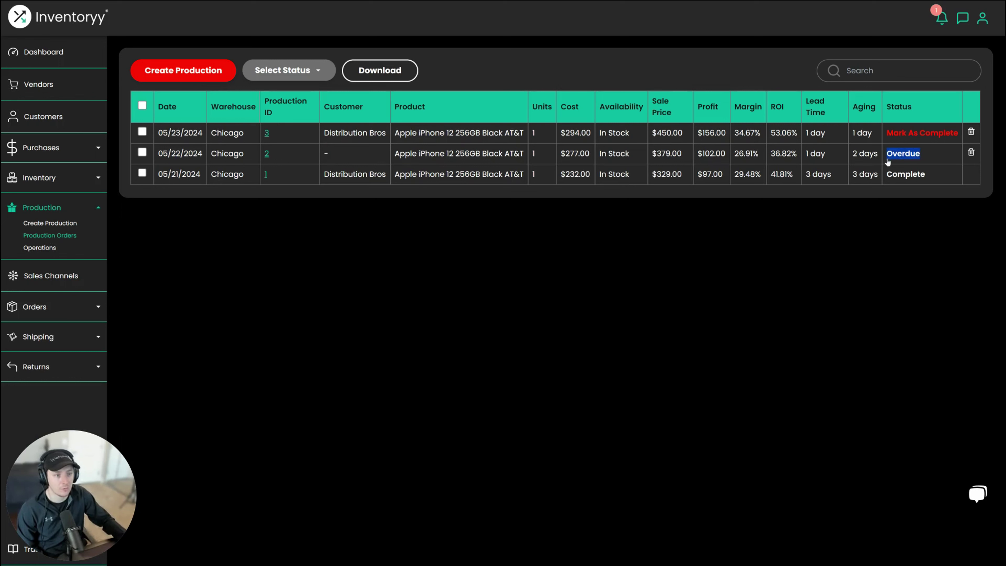
pyautogui.moveTo(942, 177); pyautogui.dragTo(911, 181)
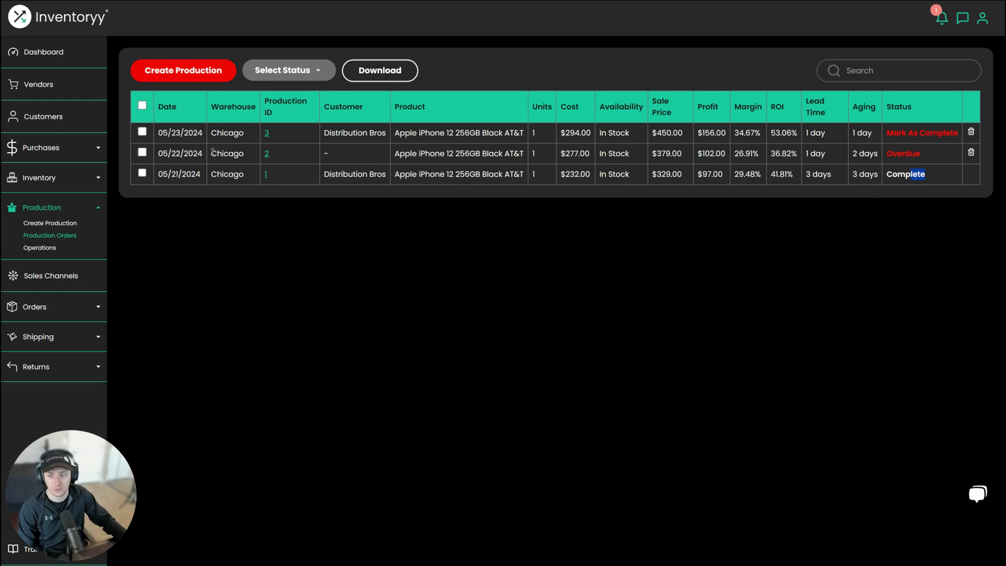
pyautogui.click(39, 249)
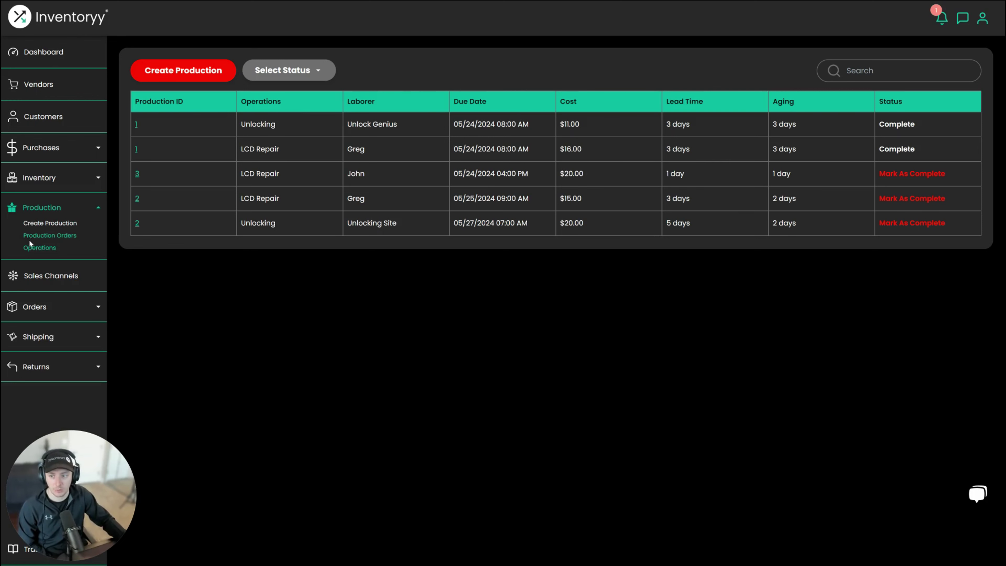
pyautogui.click(37, 239)
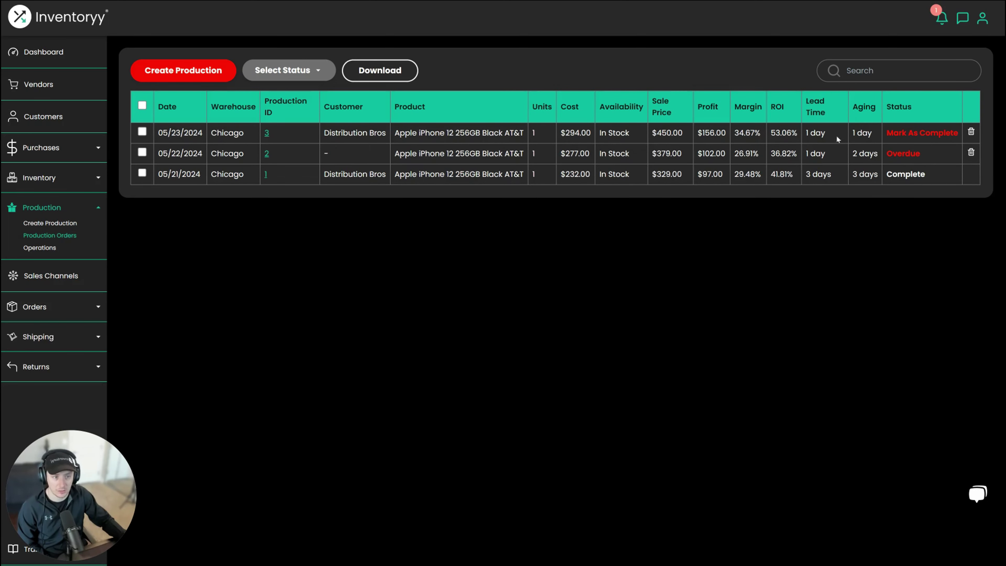
# - Dismiss the mark-as-complete prompt for order 2 and return to Inventory > Stock Count
pyautogui.click(909, 153)
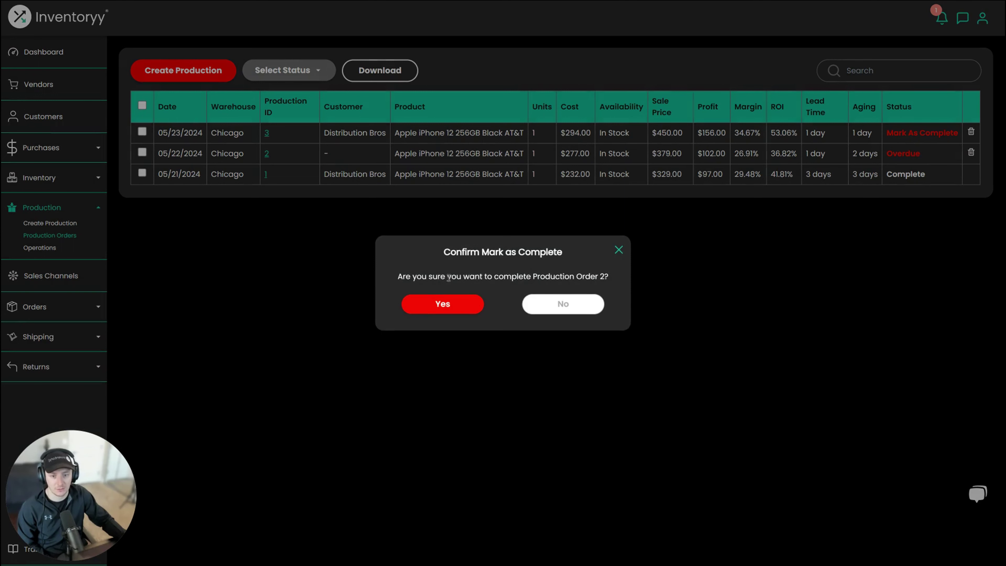
pyautogui.click(619, 251)
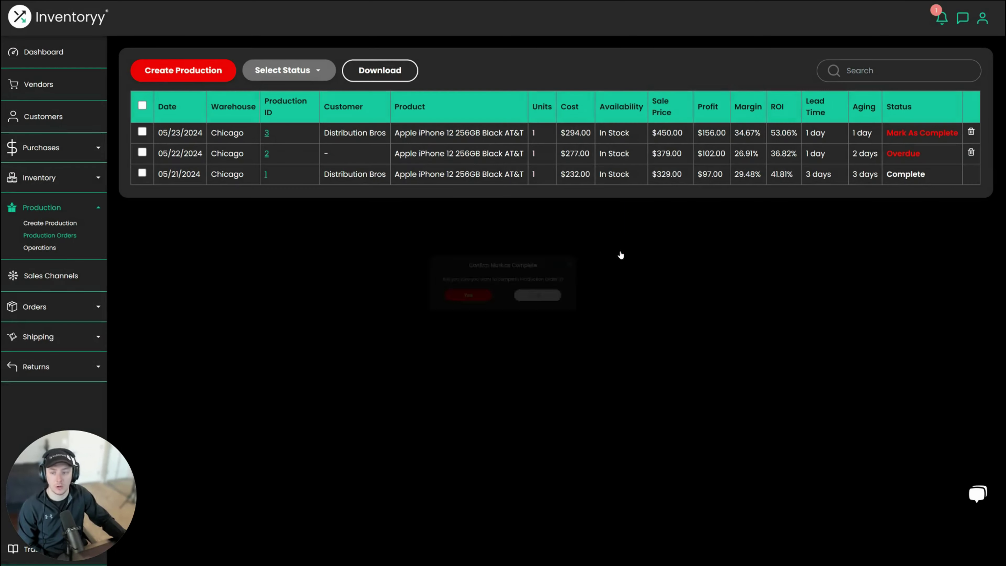
pyautogui.click(30, 181)
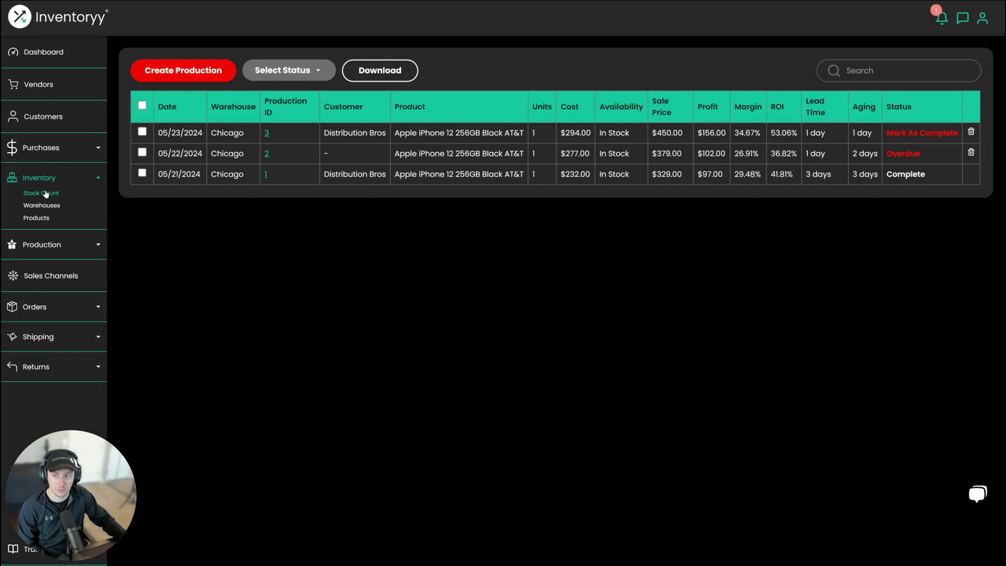
pyautogui.click(44, 194)
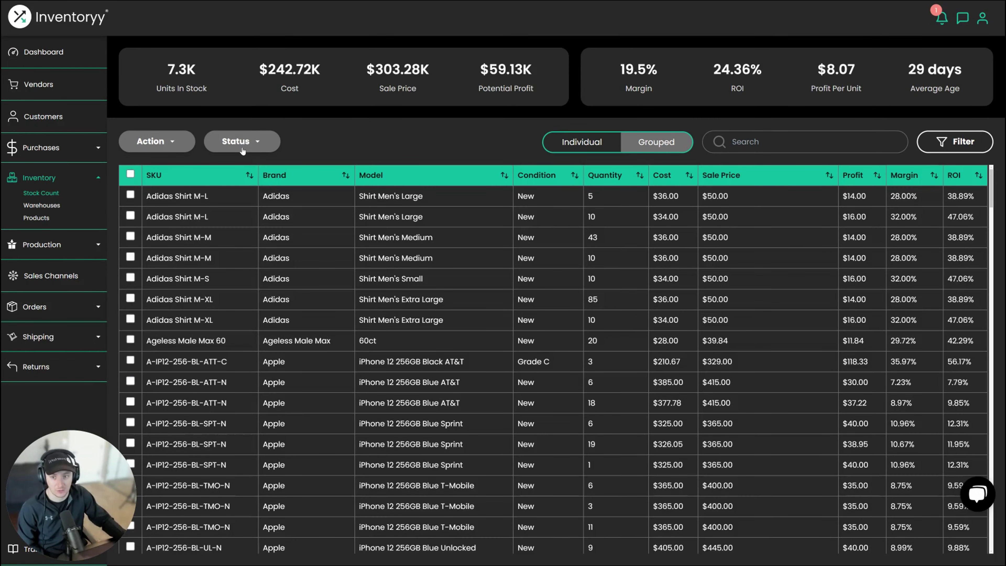
# - Filter Stock Count to In-Production units, listed individually: two iPhone 12 LCDs and the Grade C iPhone
pyautogui.click(245, 143)
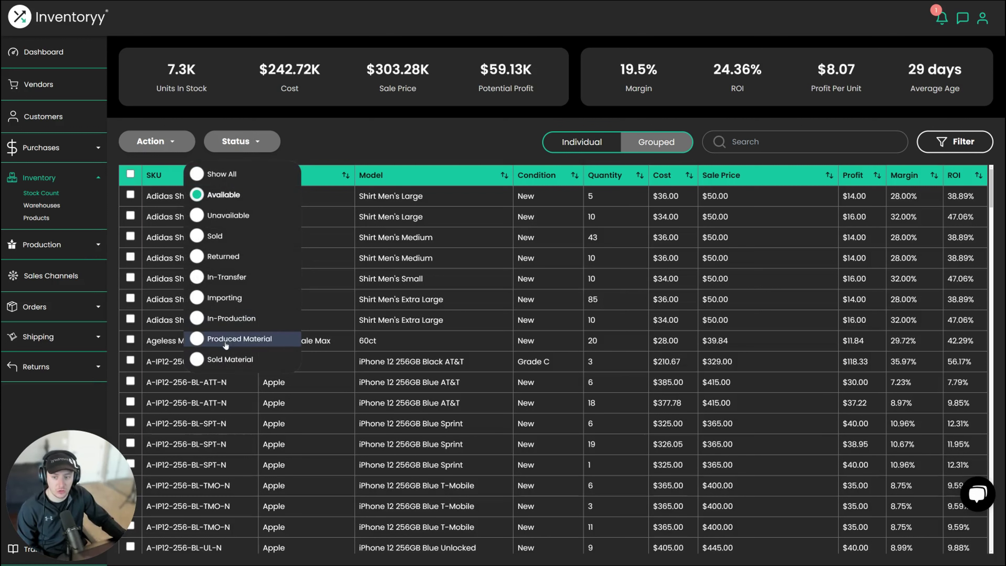
pyautogui.click(229, 322)
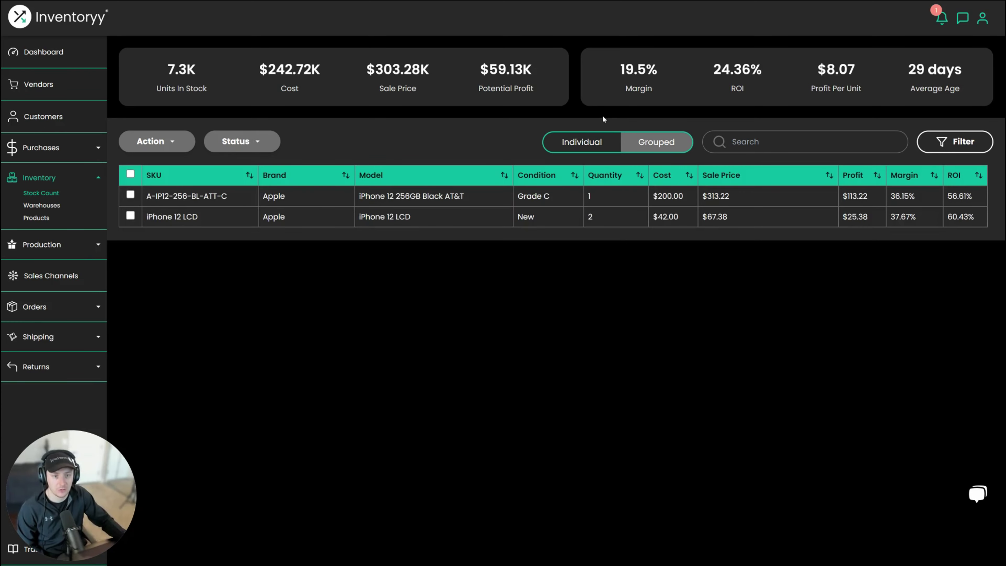
pyautogui.click(589, 148)
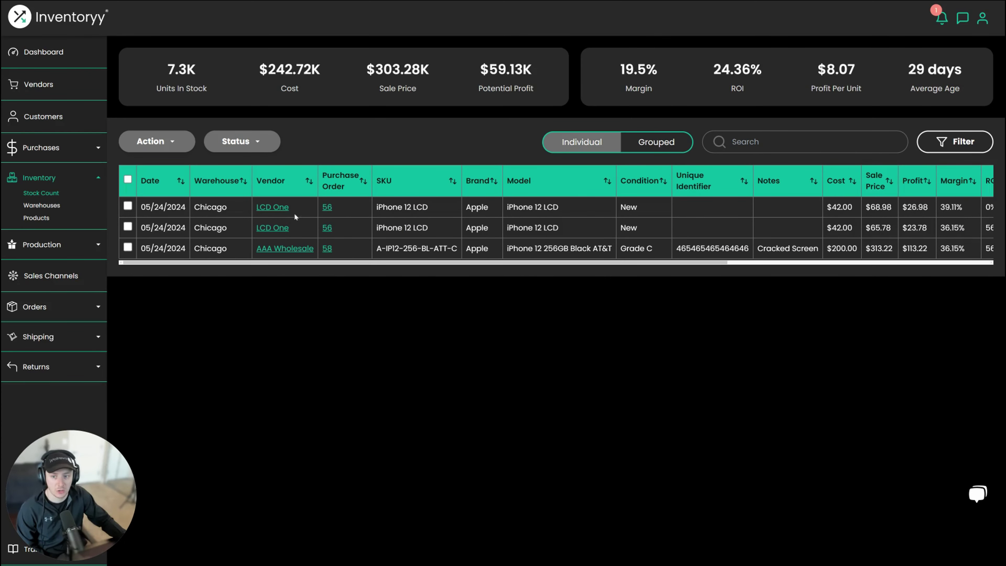
pyautogui.moveTo(525, 267); pyautogui.dragTo(483, 271)
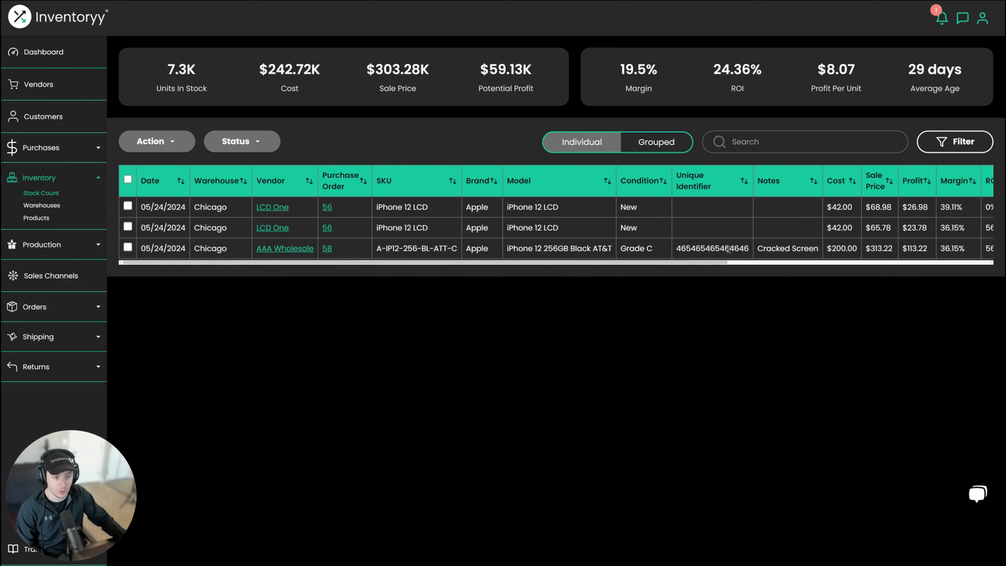
pyautogui.click(245, 146)
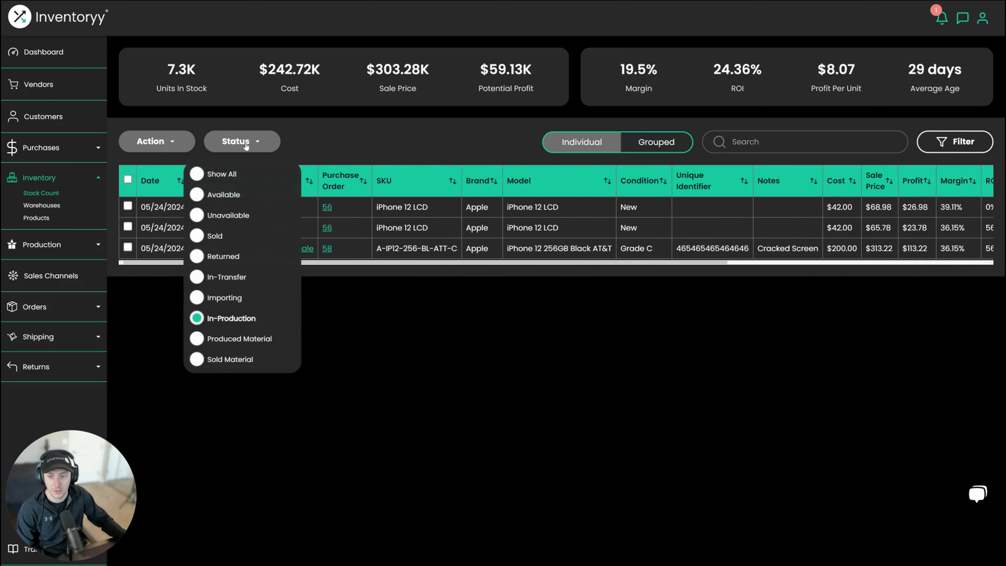
pyautogui.click(224, 339)
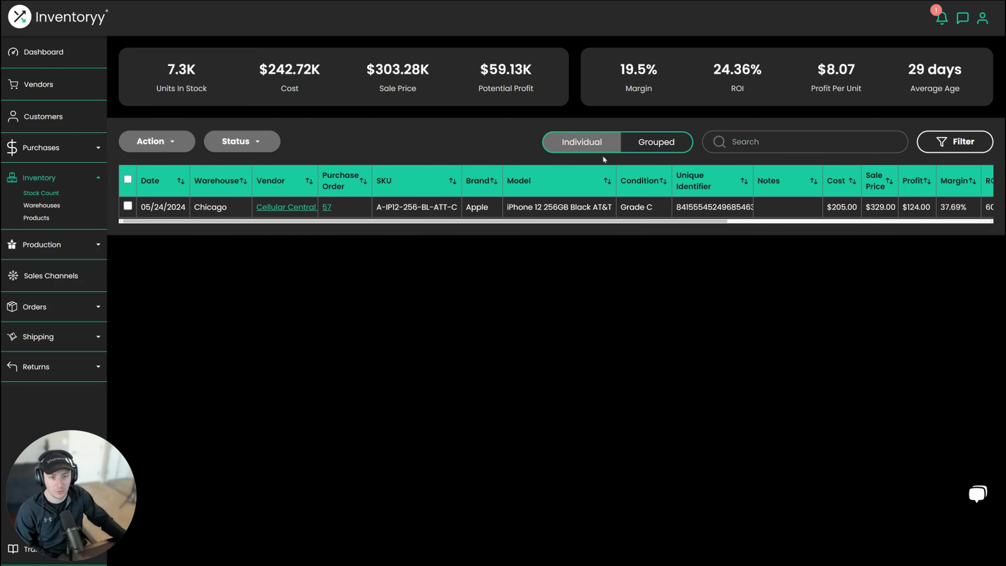
pyautogui.hscroll(1, 326, 223)
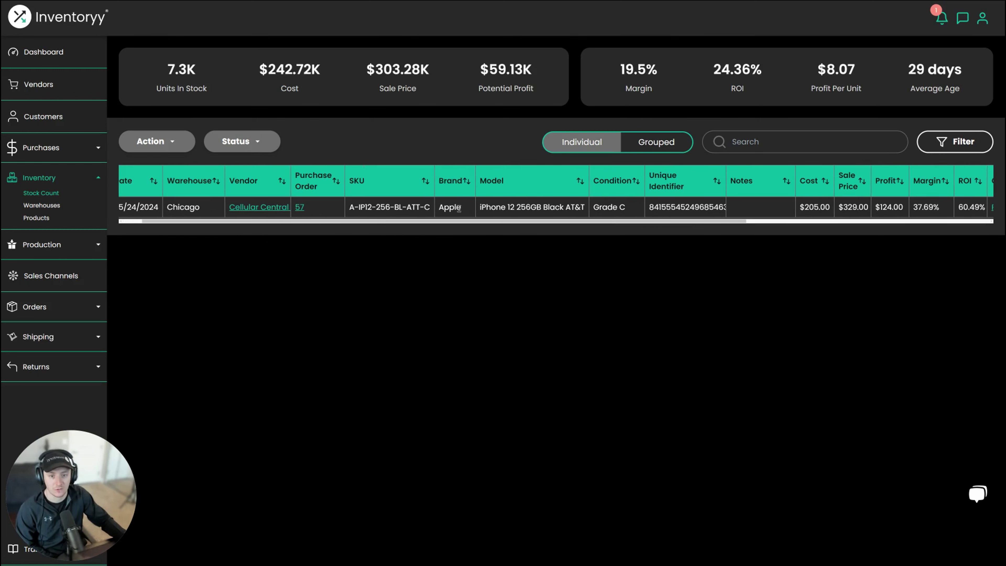
pyautogui.moveTo(484, 208); pyautogui.dragTo(823, 233)
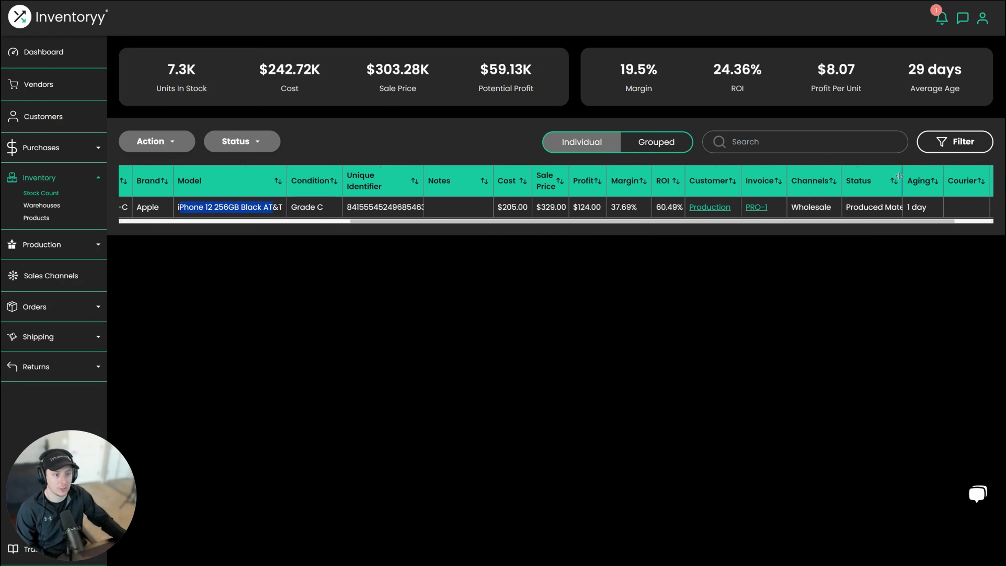
pyautogui.moveTo(903, 180); pyautogui.dragTo(932, 183)
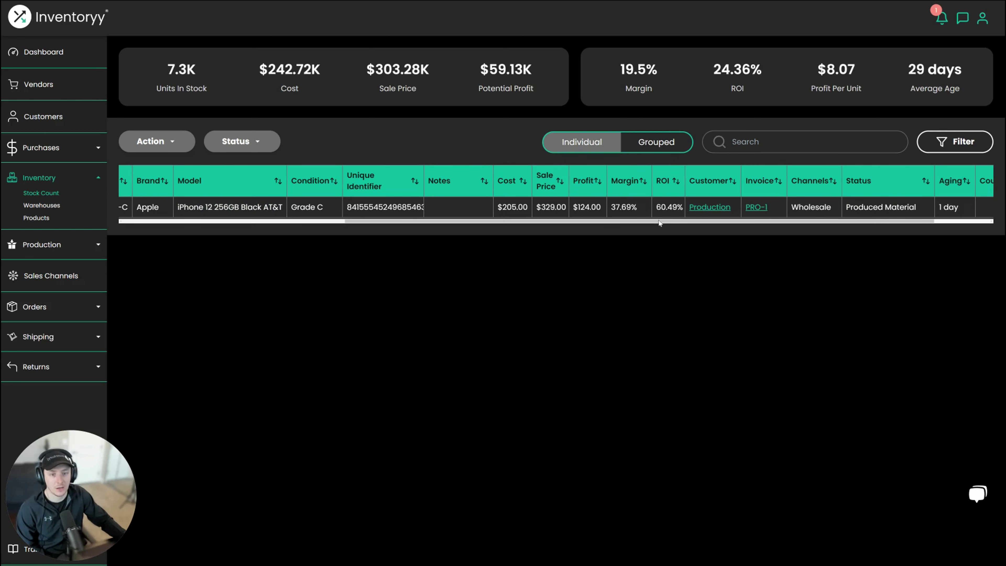
pyautogui.moveTo(662, 224); pyautogui.dragTo(422, 235)
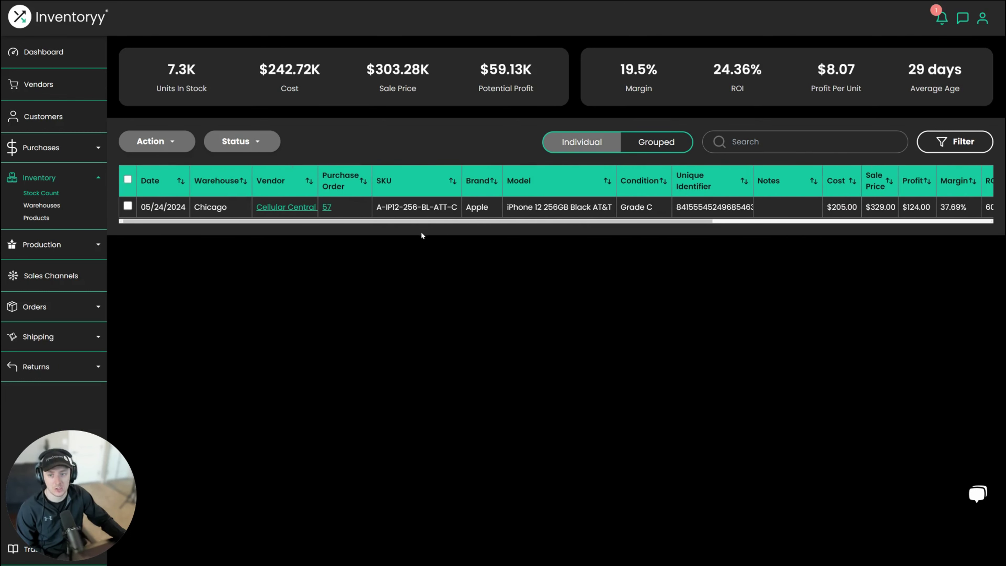
pyautogui.click(237, 143)
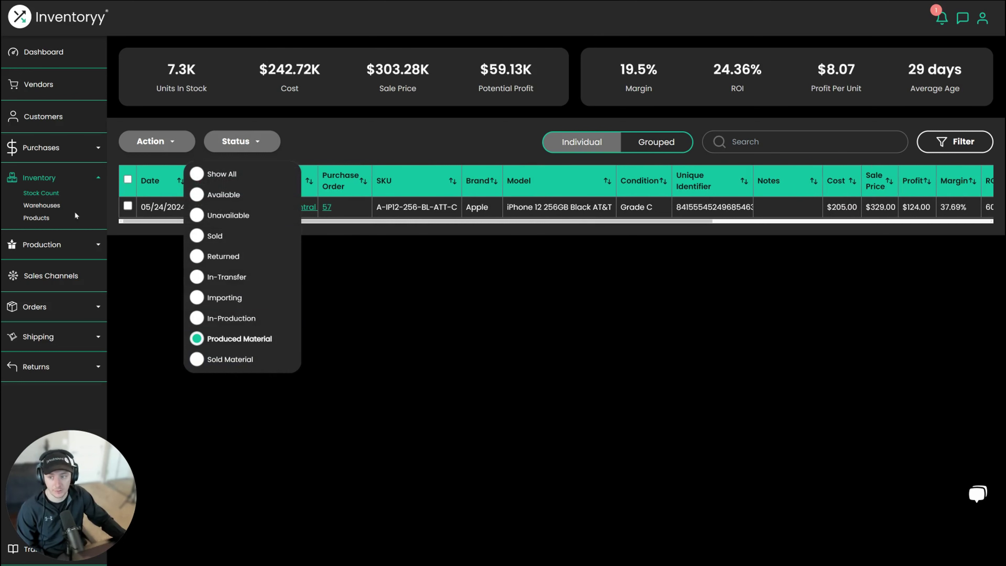
pyautogui.click(51, 244)
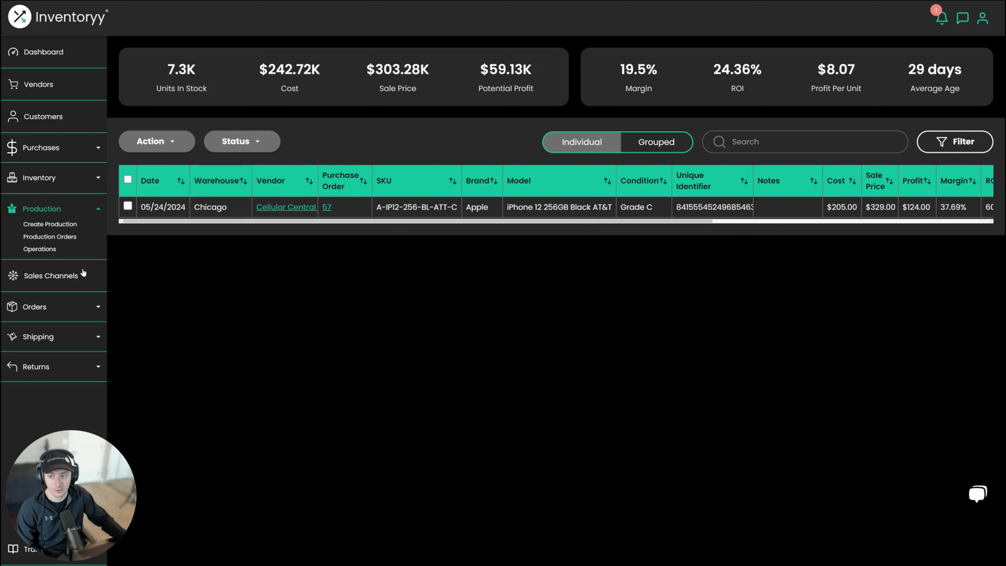
# - Open production order 2 and go over its Grade A iPhone 12 output, materials, costs and unique identifier
pyautogui.click(52, 234)
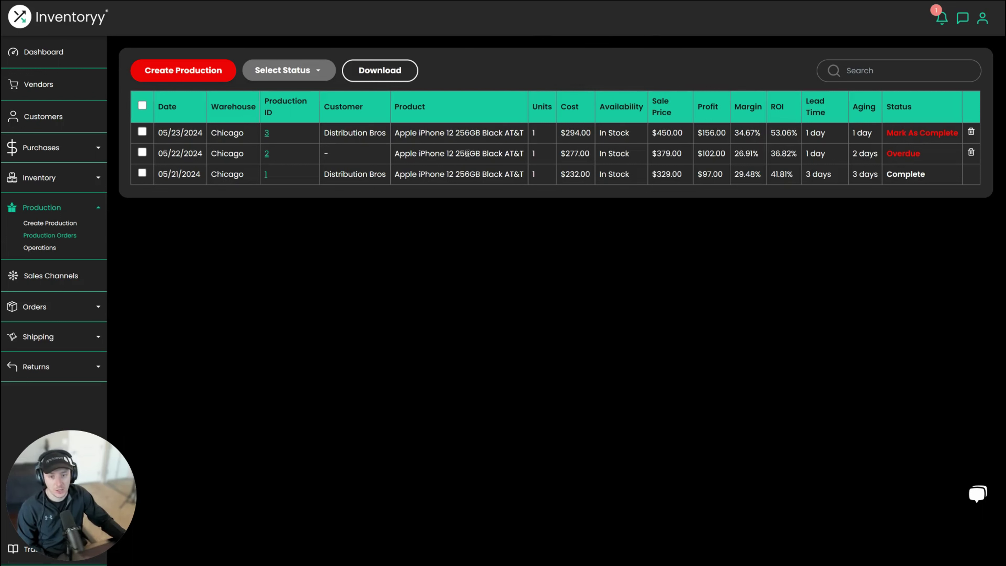
pyautogui.click(266, 154)
pyautogui.scroll(-8, 499, 234)
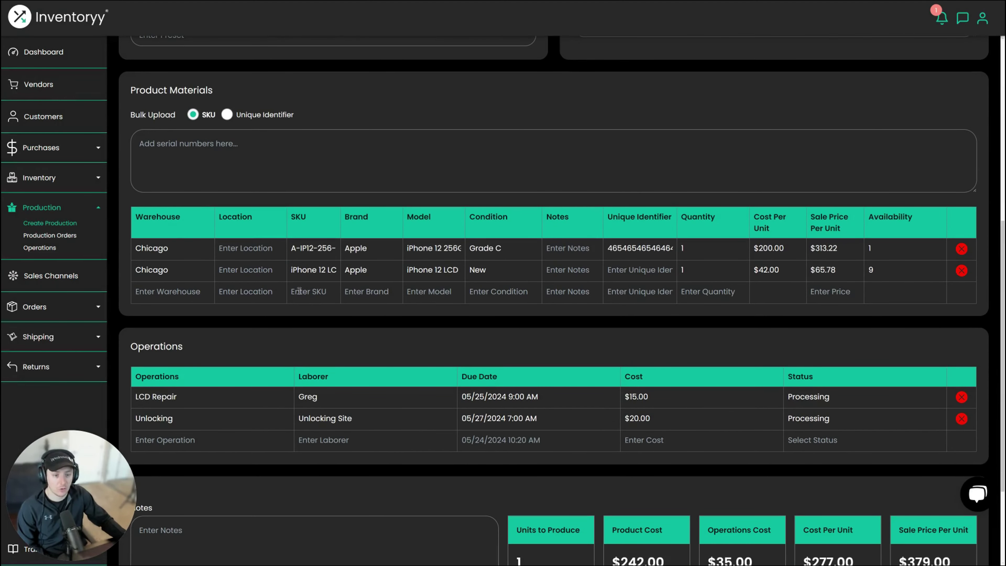
pyautogui.click(37, 178)
pyautogui.scroll(3, 522, 343)
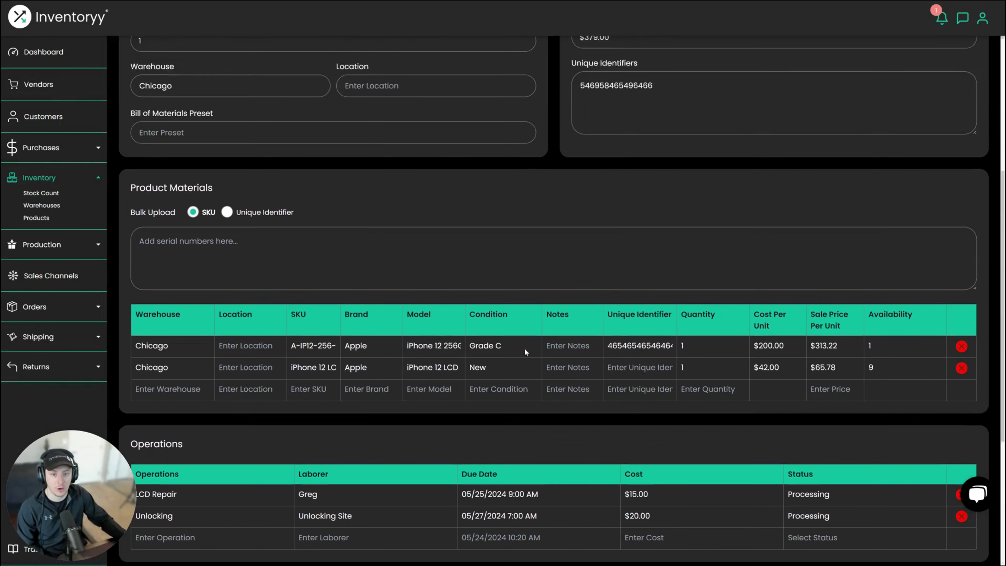
pyautogui.scroll(7, 524, 348)
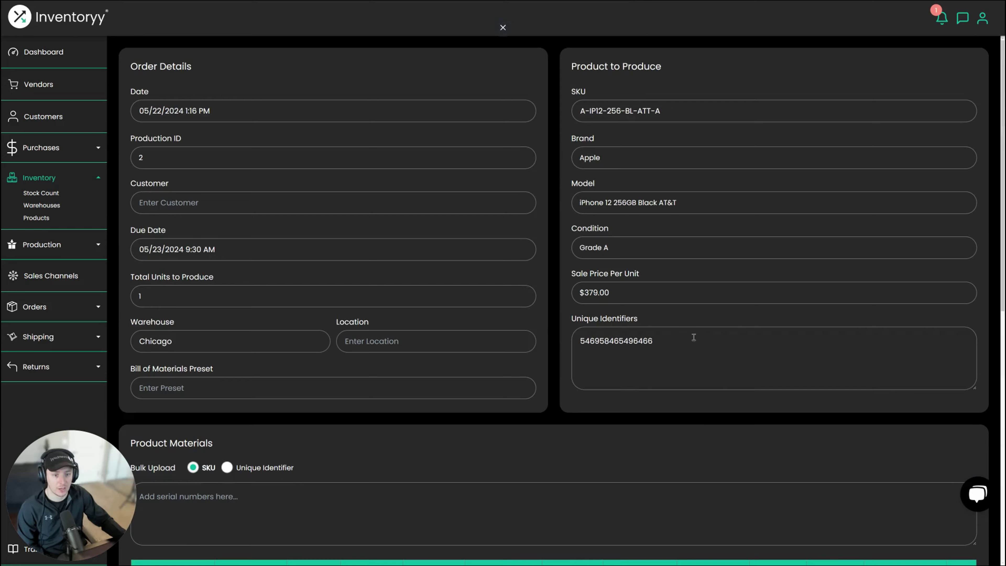
pyautogui.scroll(-11, 503, 30)
pyautogui.click(51, 254)
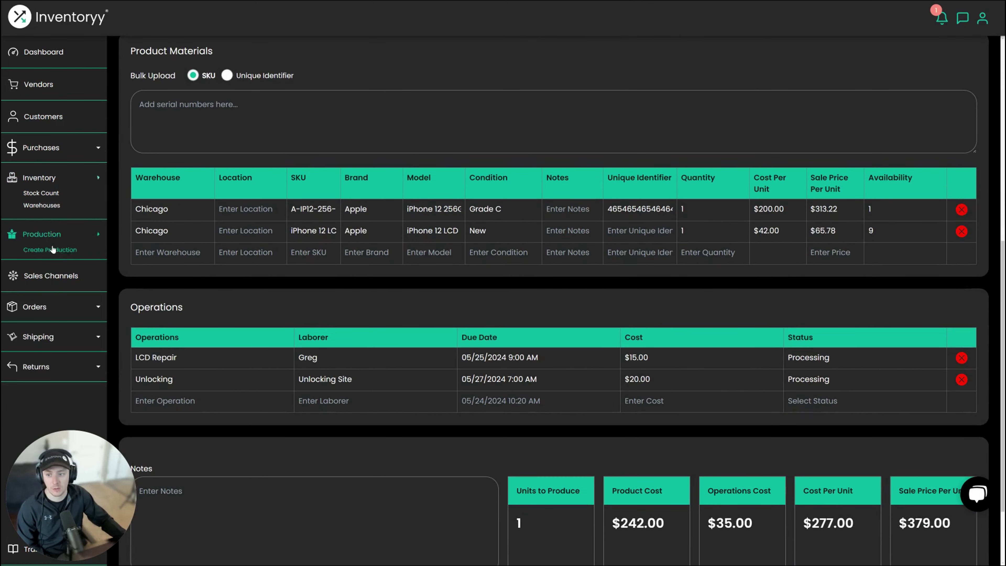
pyautogui.scroll(6, 589, 186)
pyautogui.doubleClick(589, 186)
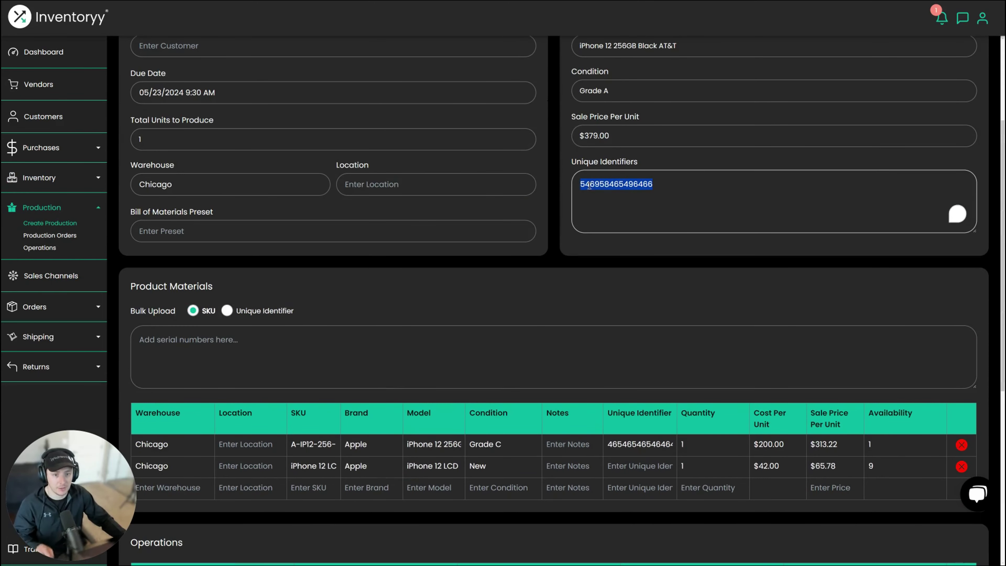
# - Mark overdue production order 2 as Complete, confirming with Yes
pyautogui.click(59, 236)
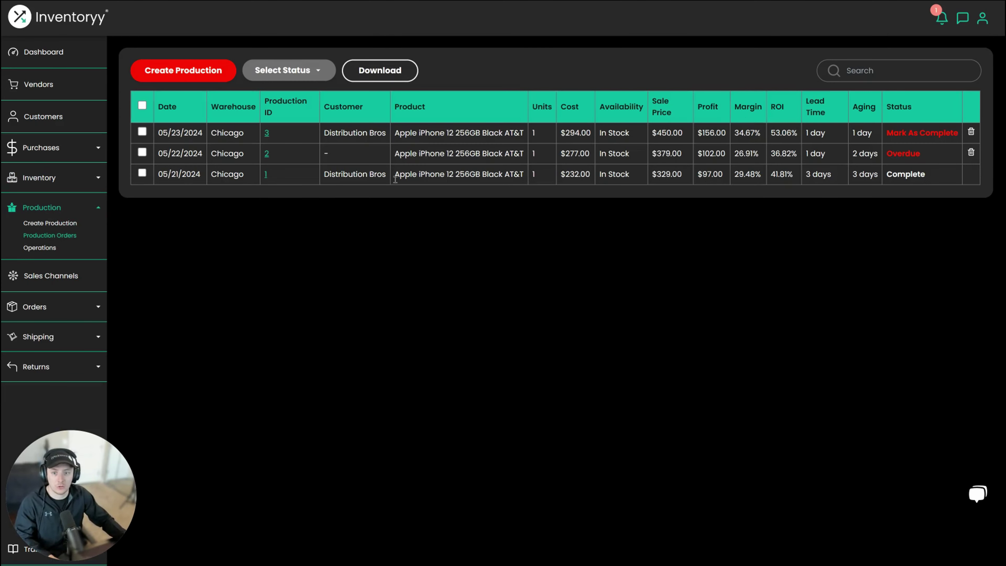
pyautogui.click(909, 156)
pyautogui.click(421, 301)
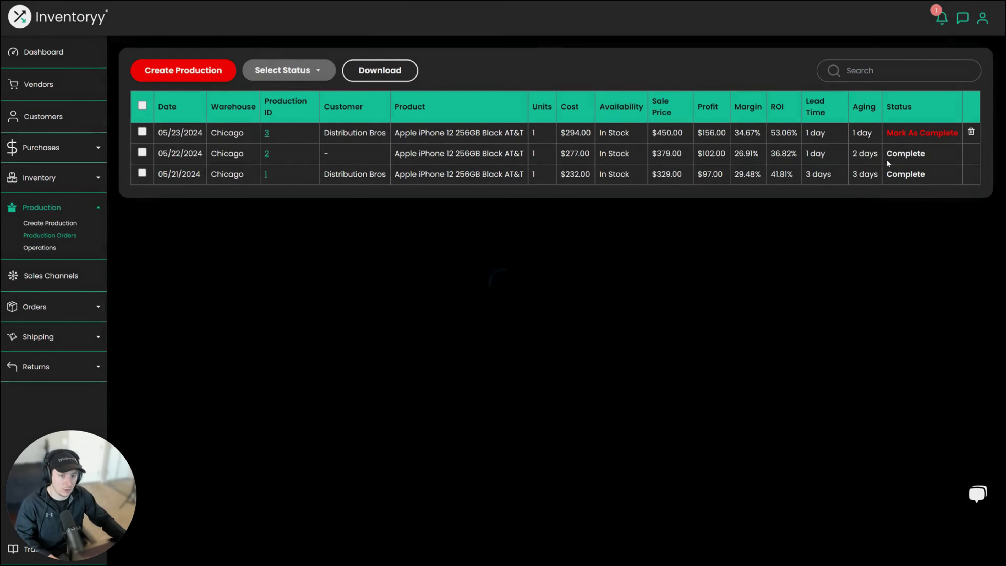
pyautogui.click(45, 185)
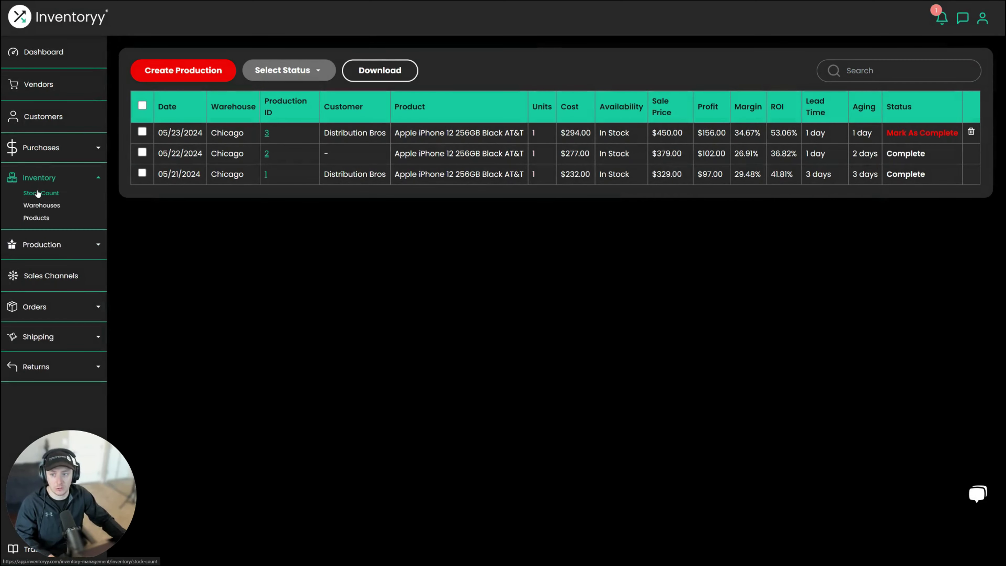
# - Search the individual Stock Count items for the new iPhone's unique identifier
pyautogui.click(42, 193)
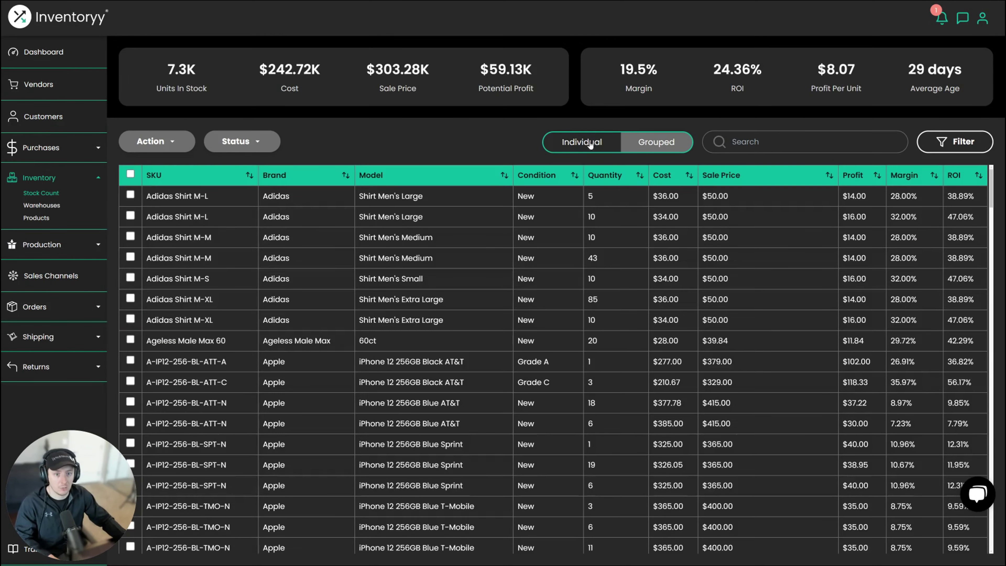
pyautogui.click(590, 143)
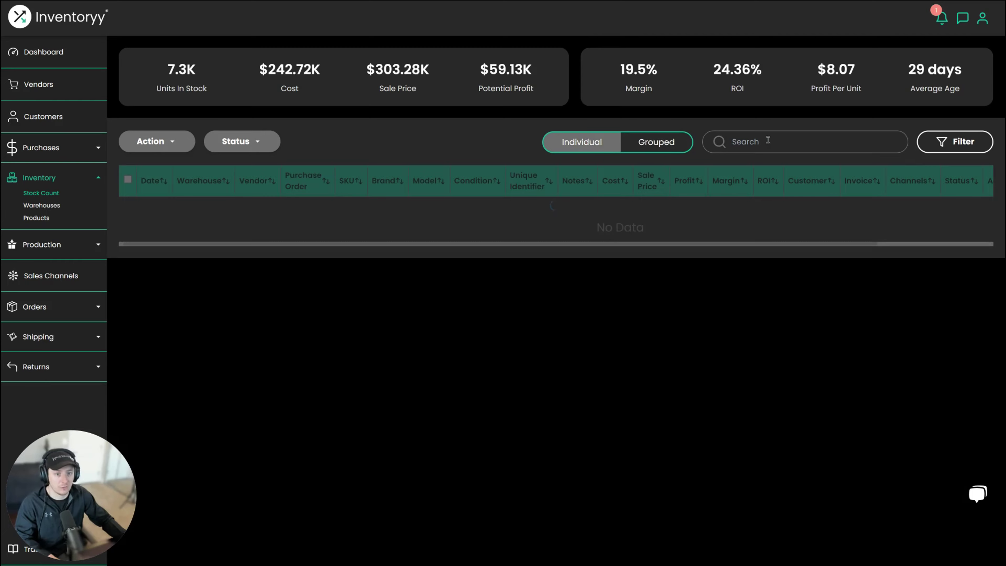
pyautogui.click(769, 142)
pyautogui.write('546958465496466')
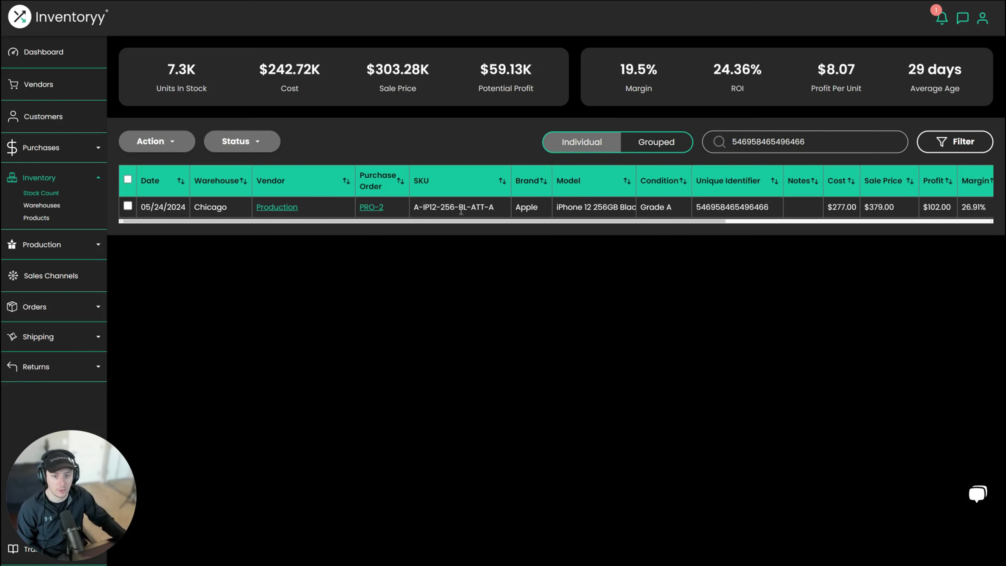
# - Check the Grade A iPhone 12 row's $277.00 cost, $379.00 sale price and $102.00 profit
pyautogui.moveTo(635, 174); pyautogui.dragTo(676, 175)
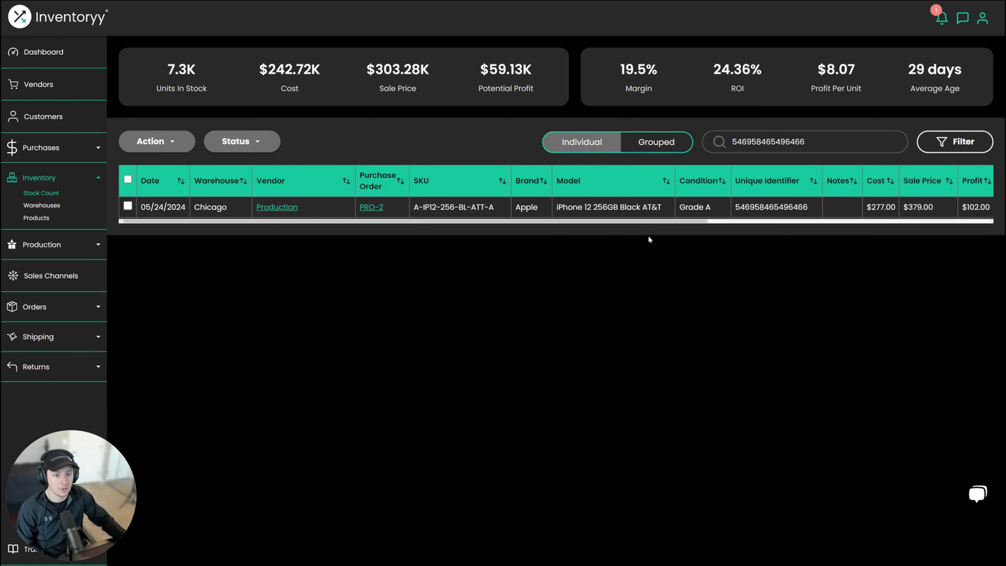
pyautogui.moveTo(654, 222); pyautogui.dragTo(830, 219)
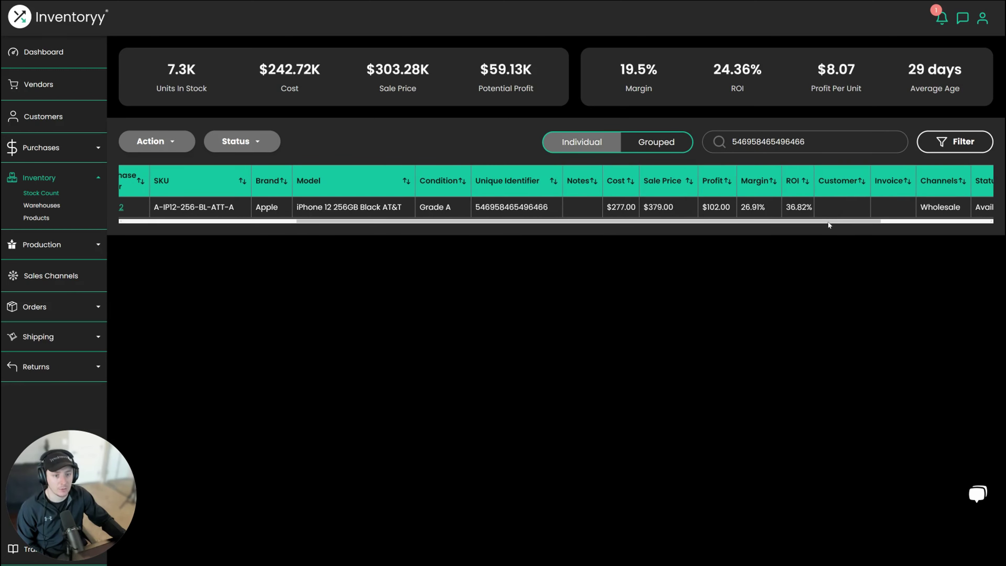
pyautogui.doubleClick(618, 207)
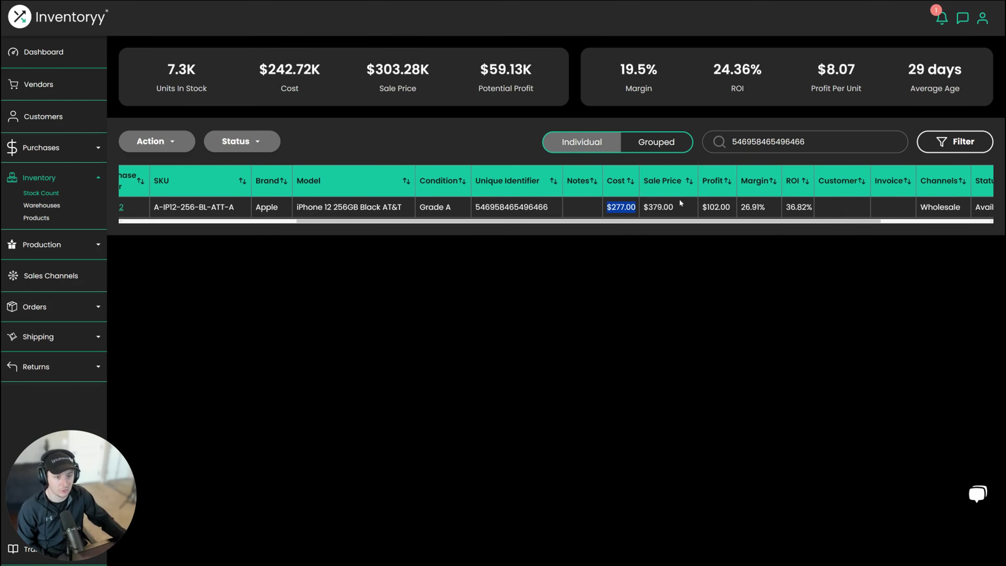
pyautogui.moveTo(807, 222); pyautogui.dragTo(490, 227)
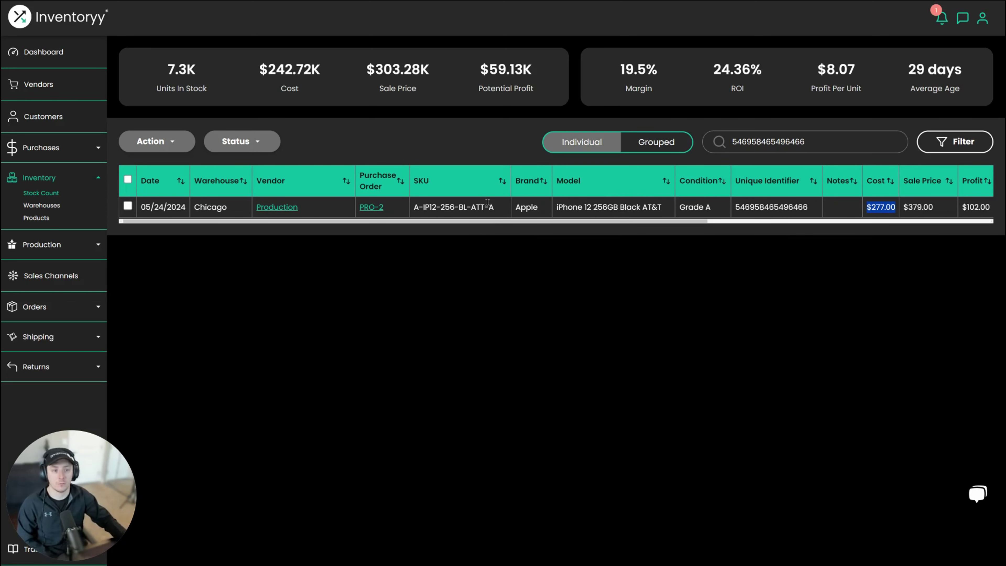
# - Clear the stock search box
pyautogui.doubleClick(763, 142)
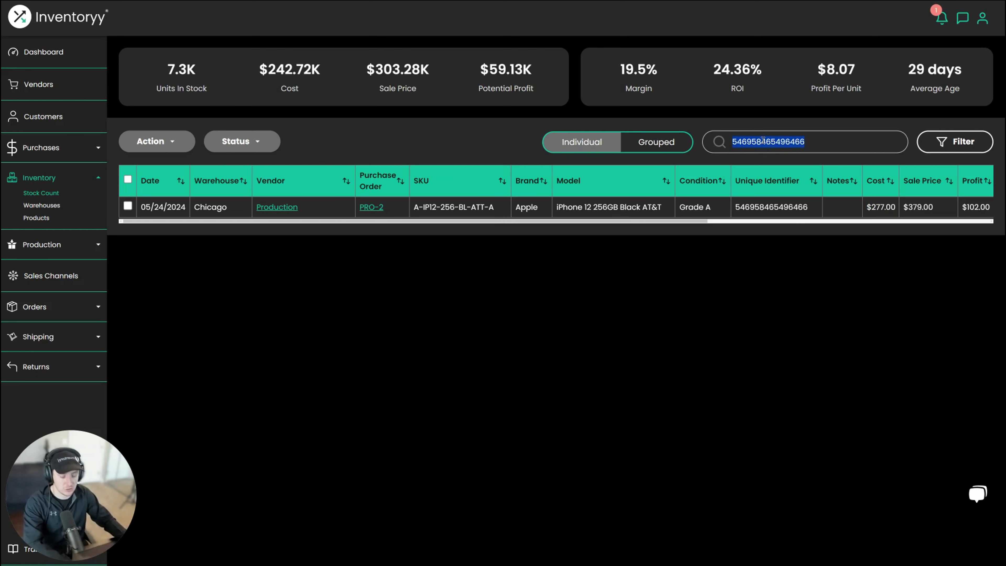
pyautogui.press('BackSpace')
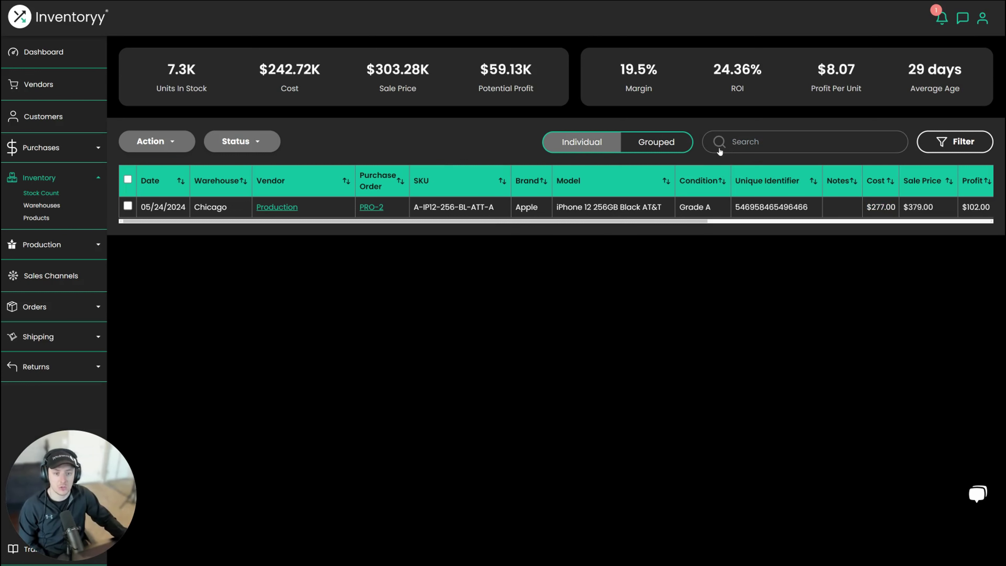
pyautogui.click(747, 145)
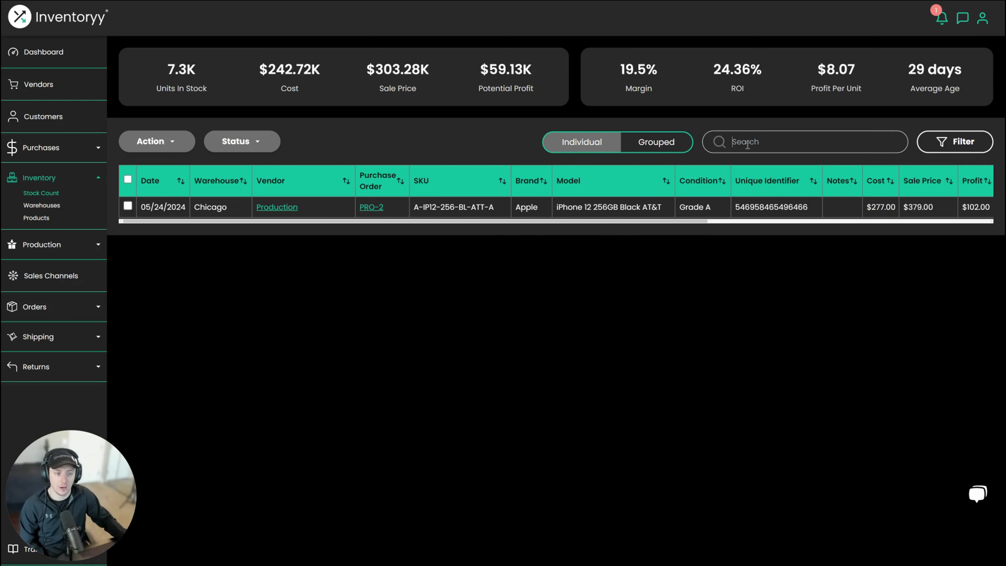